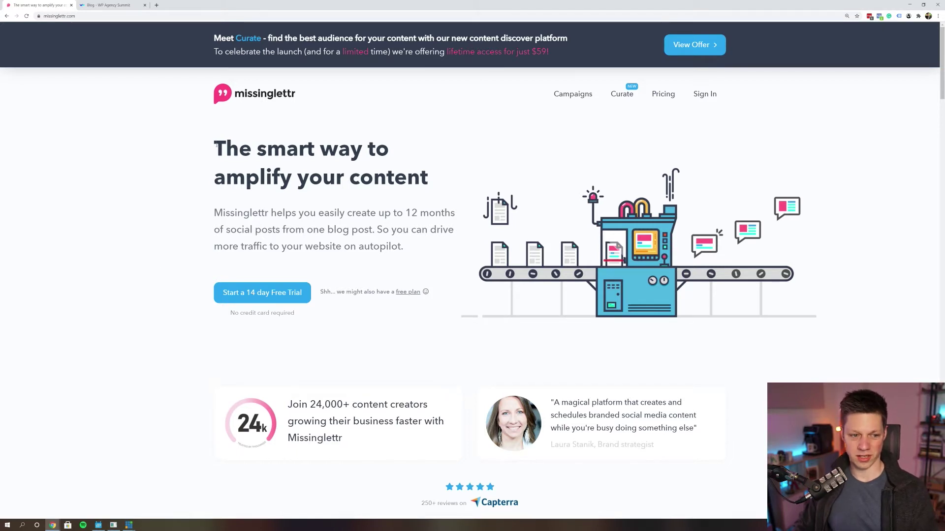
Sign in to Missinglettr using the saved LastPass e-mail and password.
drag(214, 146, 430, 176)
click(370, 193)
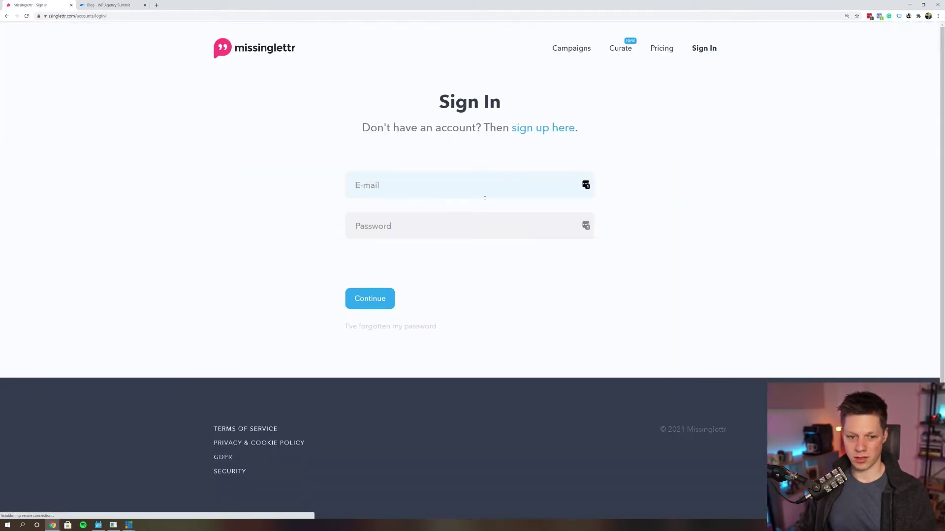
click(585, 185)
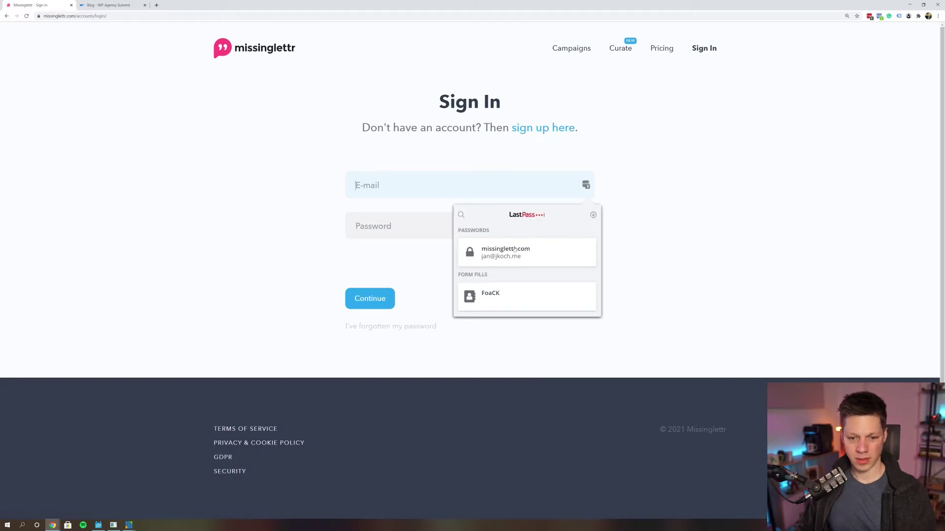
click(467, 249)
key(Return)
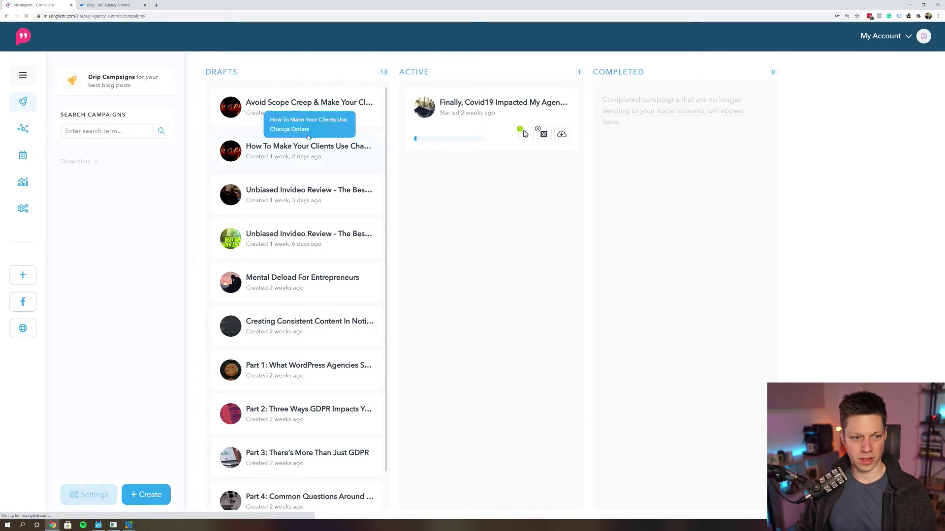
click(114, 6)
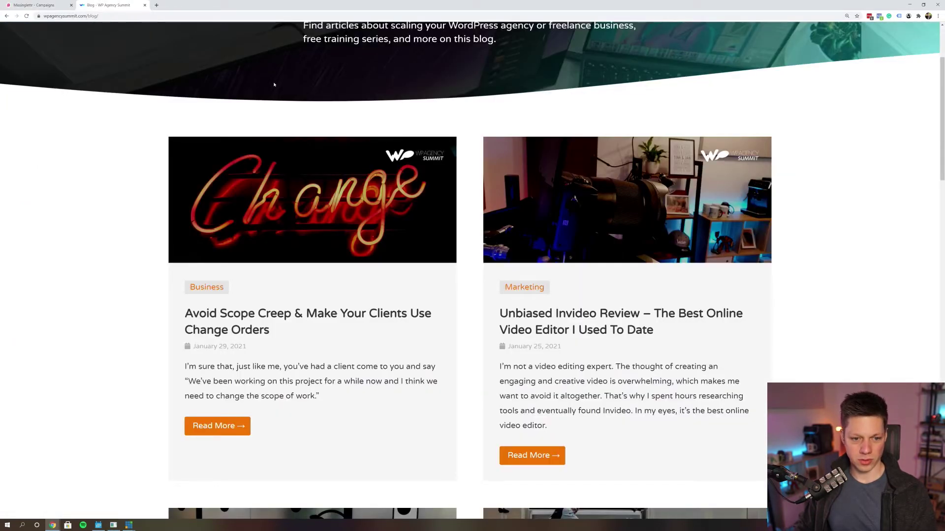
scroll(274, 84, up, 3)
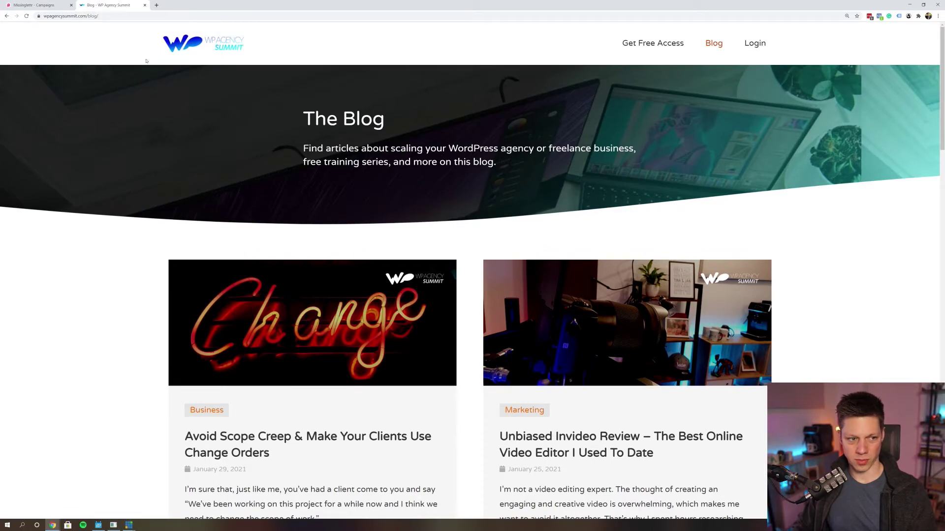
scroll(157, 333, down, 2)
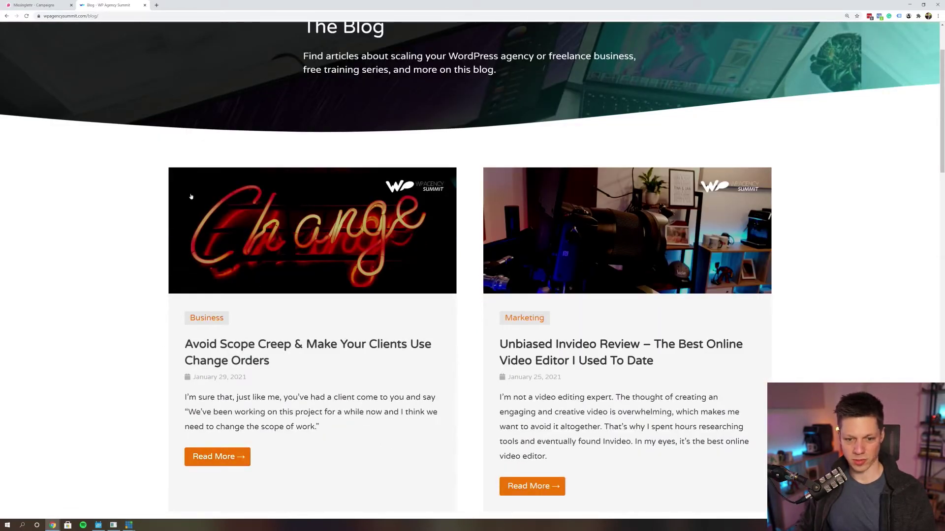
scroll(191, 196, down, 2)
scroll(160, 186, down, 3)
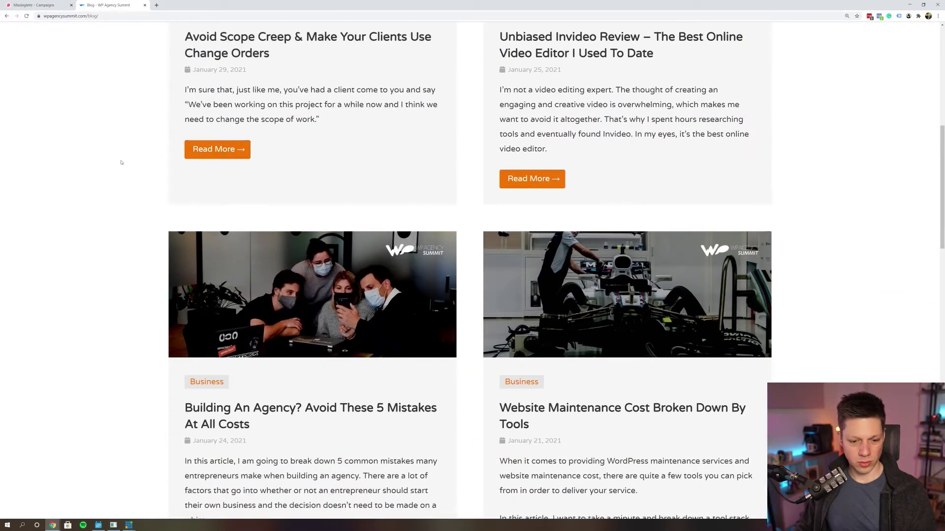
scroll(122, 163, down, 2)
scroll(120, 116, down, 3)
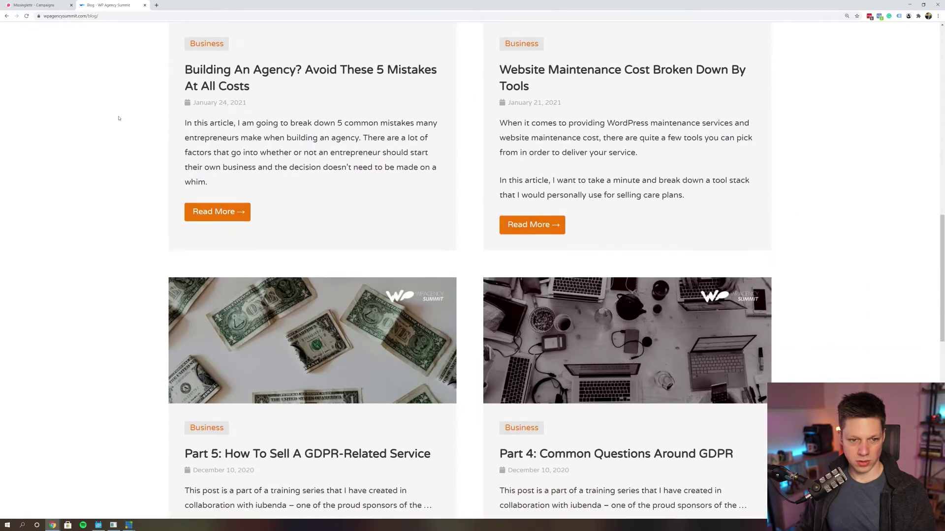
scroll(119, 118, down, 3)
scroll(119, 118, down, 3)
scroll(119, 118, up, 1)
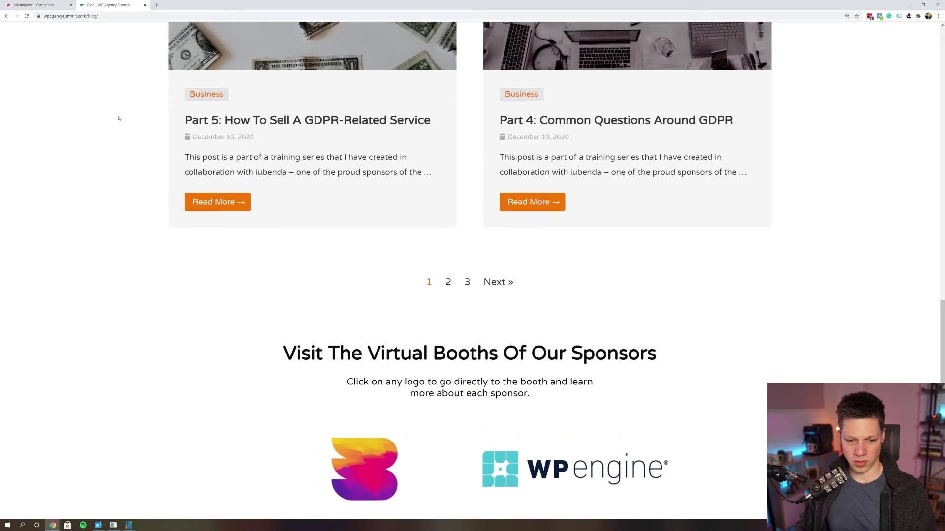
scroll(118, 118, up, 2)
click(32, 6)
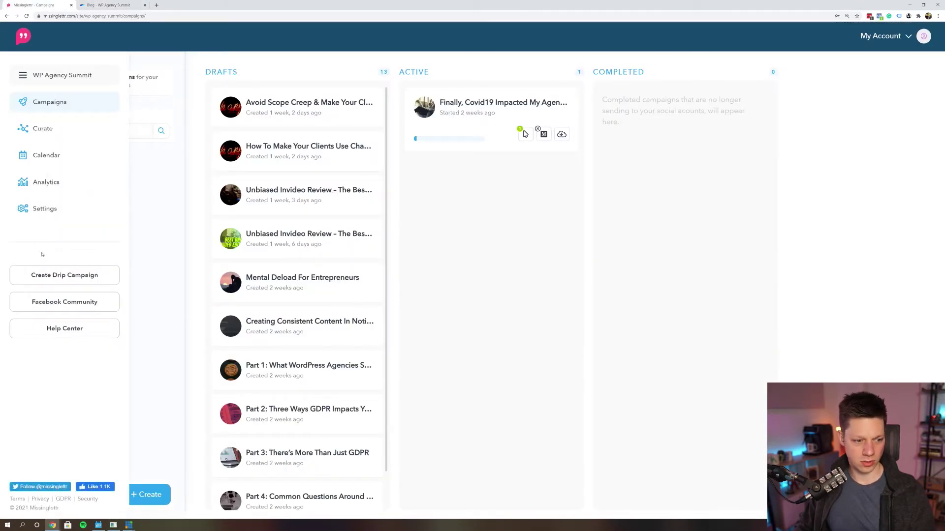
Go to workspace Settings and choose Ask Me Later on the recommendation survey bar.
click(44, 210)
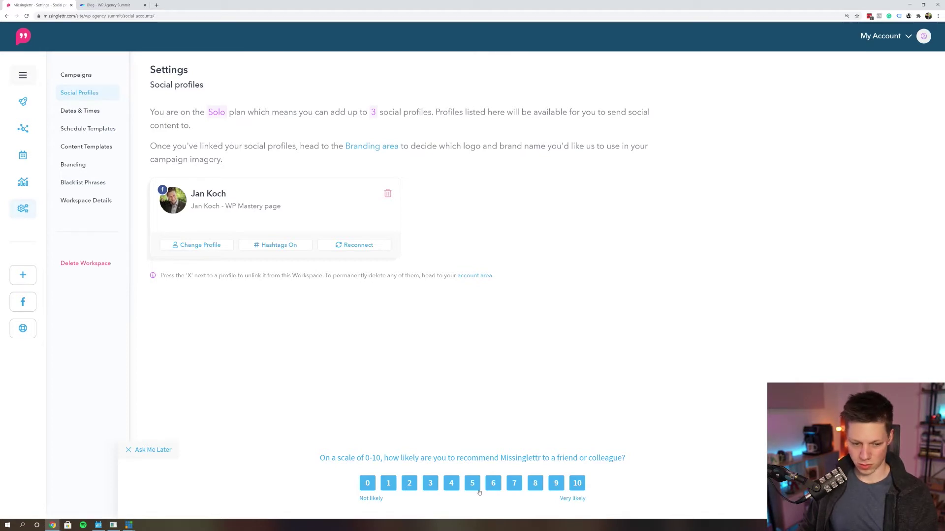
click(155, 451)
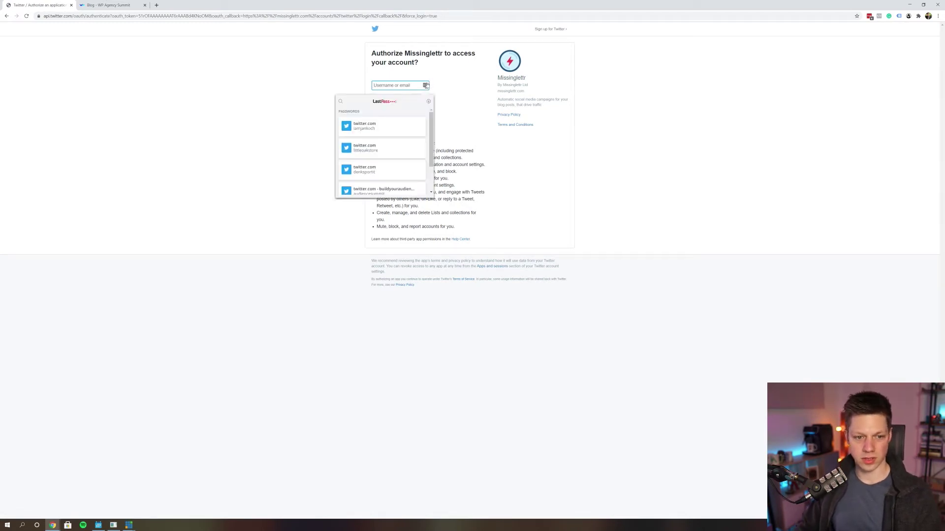
Sign in to Twitter as wpagencysummit and authorize Missinglettr.
scroll(379, 153, down, 2)
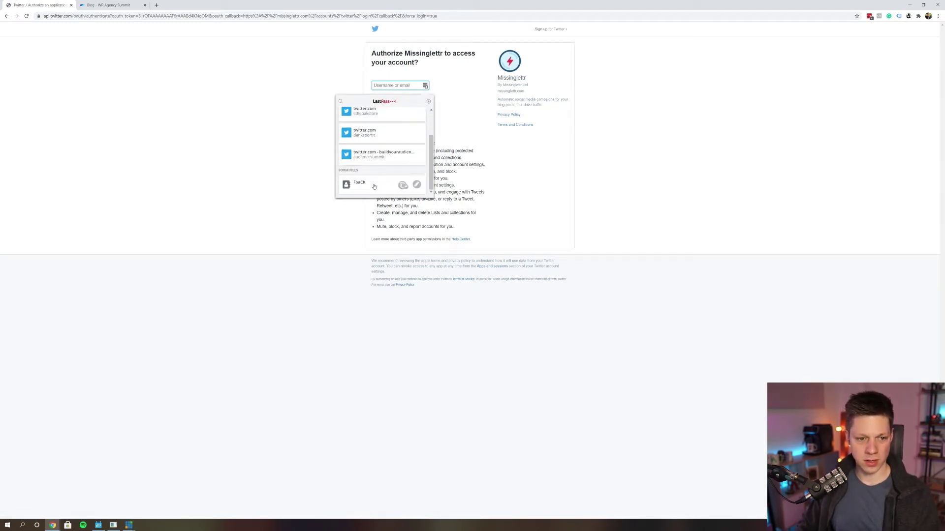
scroll(374, 155, up, 3)
click(370, 123)
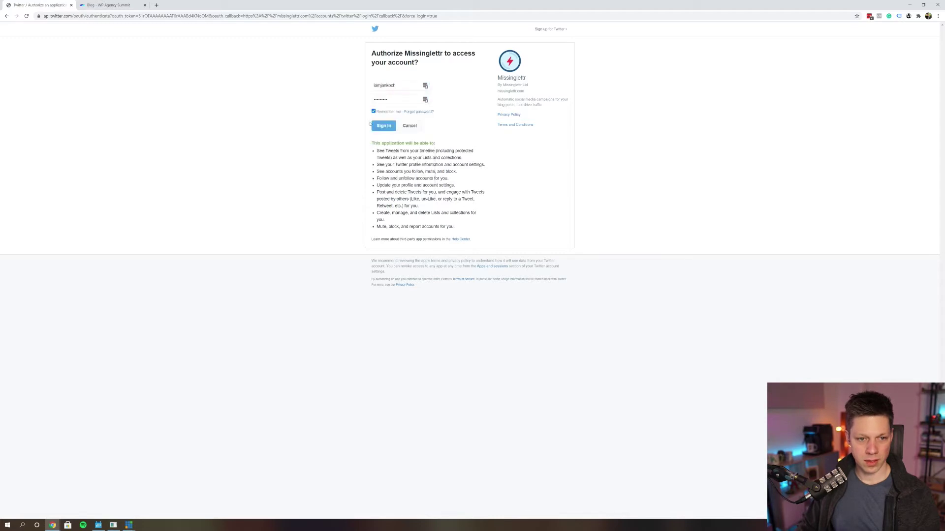
click(399, 86)
key(ctrl+a)
text(w)
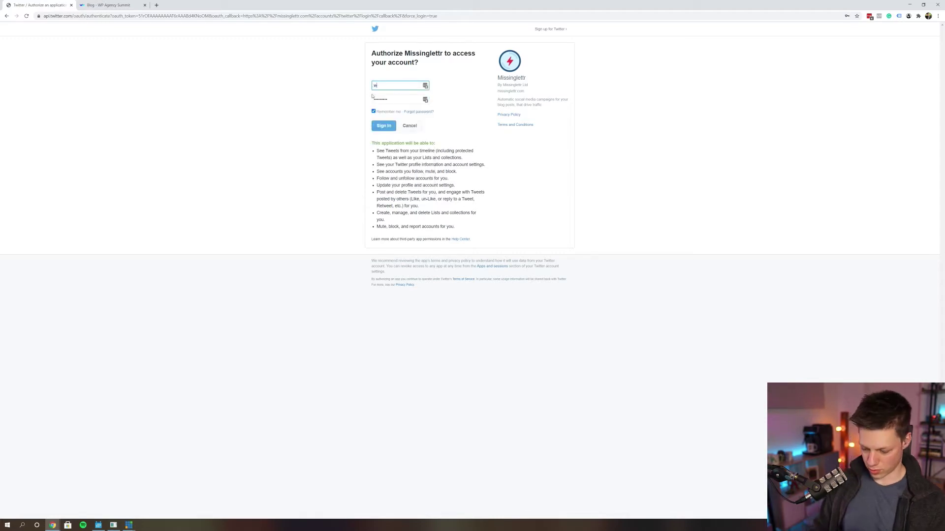
text(pagencysummit)
key(Tab)
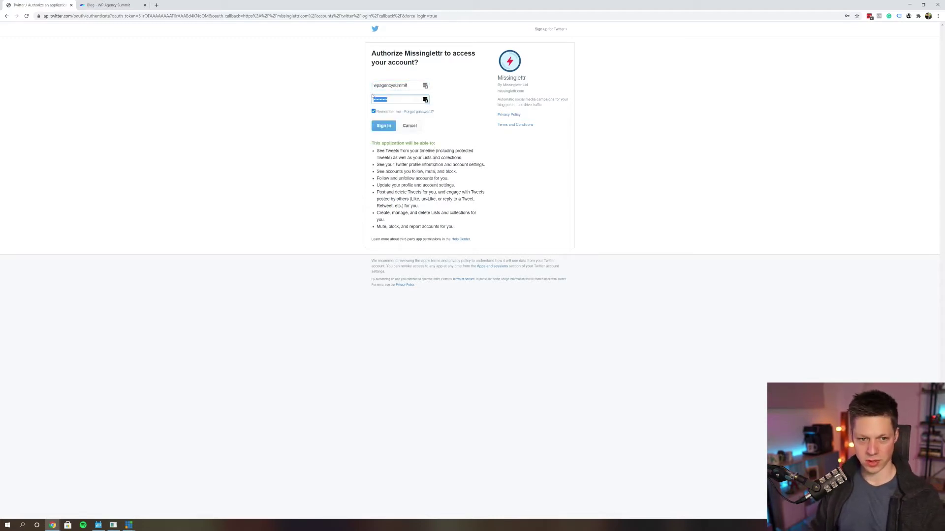
key(BackSpace)
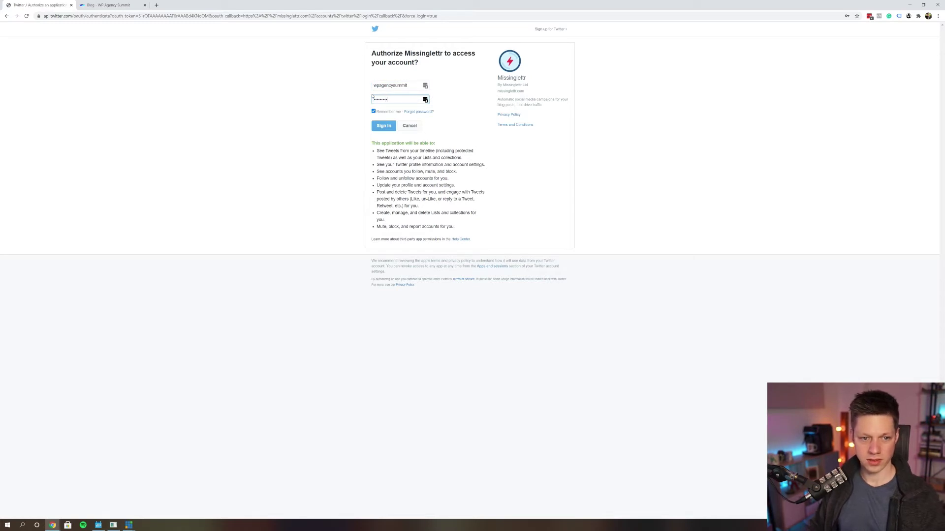
click(383, 126)
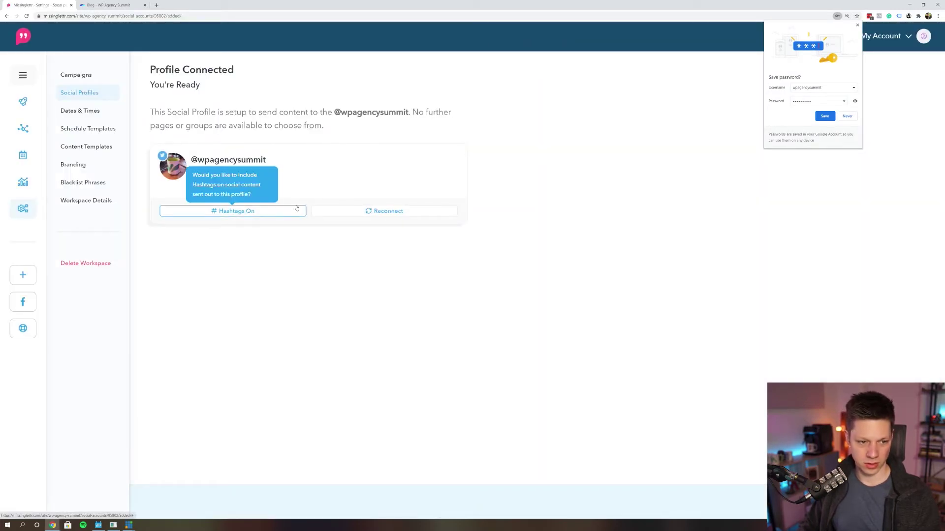
Decline saving the Twitter password and go back to the Campaigns board.
click(89, 94)
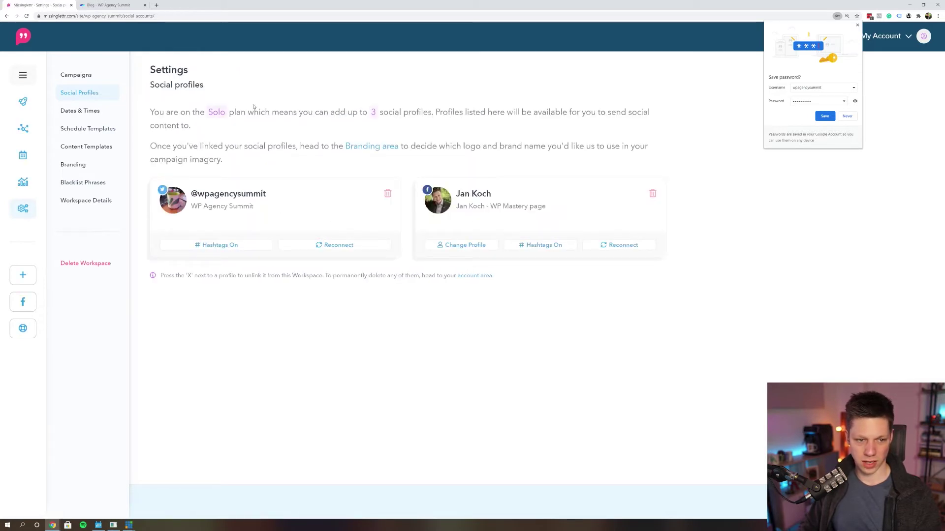
drag(209, 112, 240, 113)
click(218, 113)
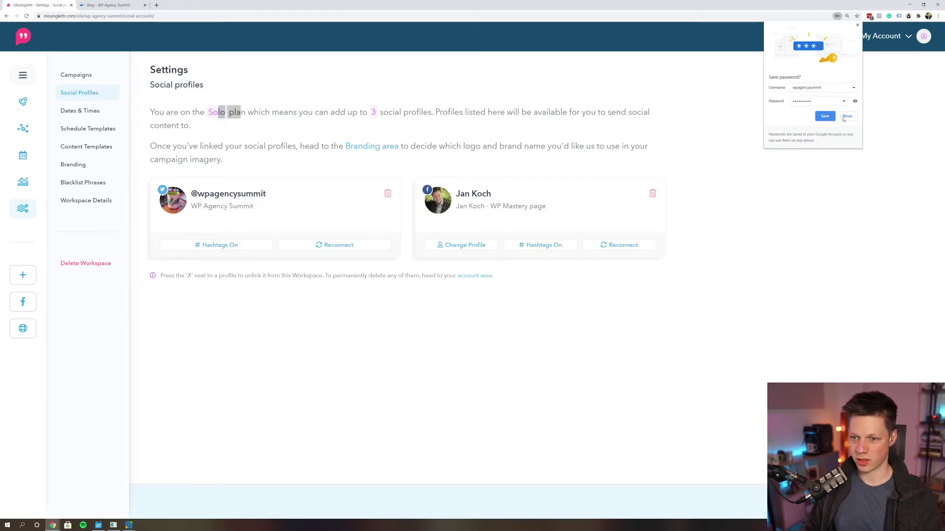
click(824, 116)
click(362, 114)
drag(371, 114, 376, 114)
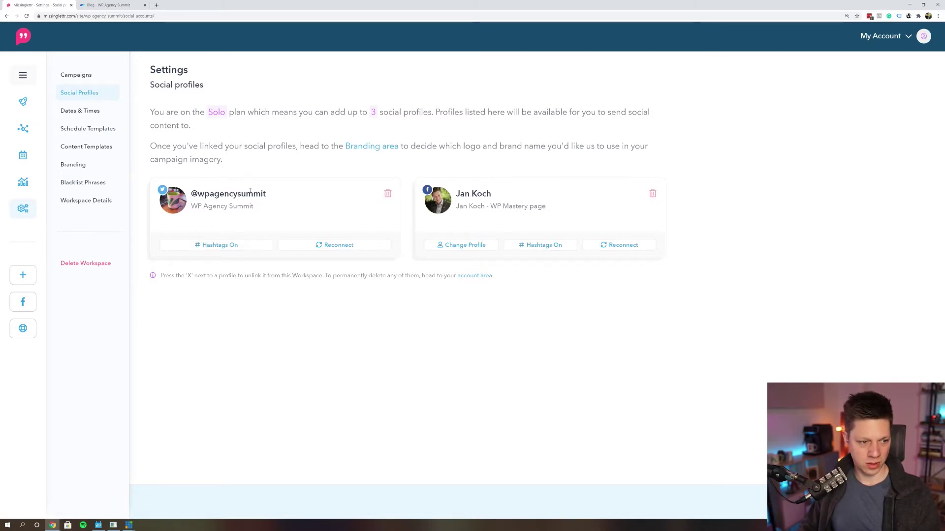
mouse_move(23, 155)
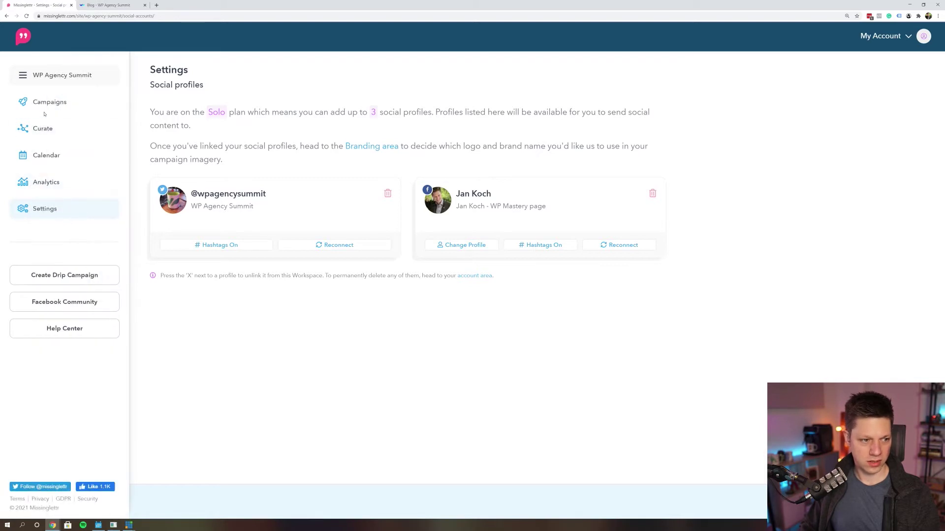
click(46, 107)
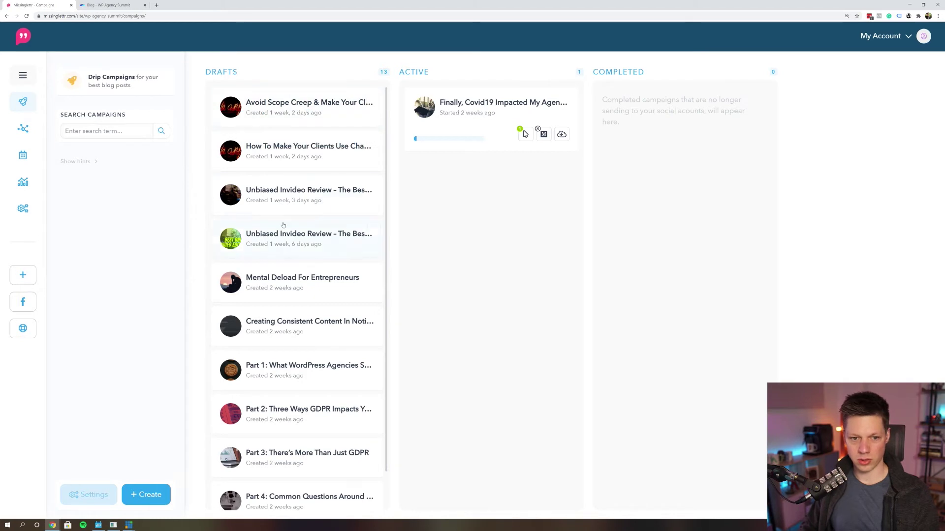
Preview the New Campaign window and Curate section, closing each without changes.
scroll(284, 127, down, 1)
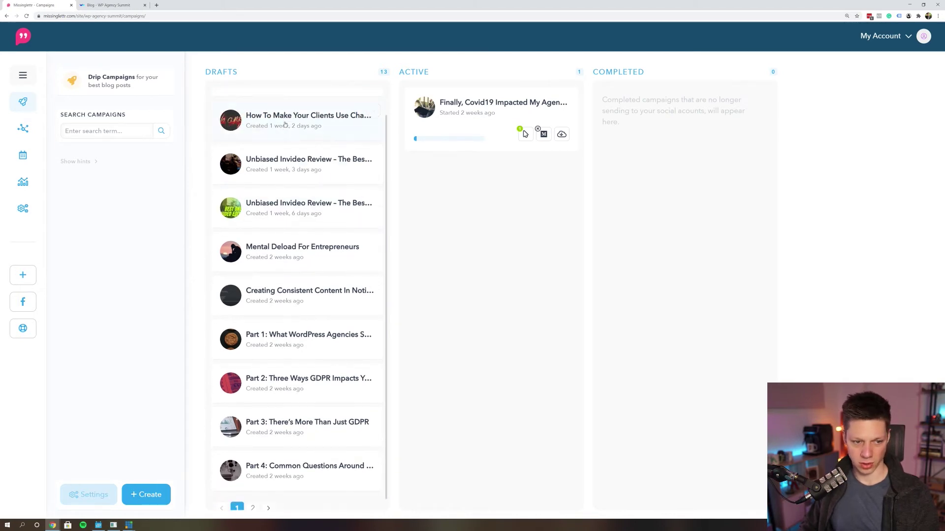
click(157, 500)
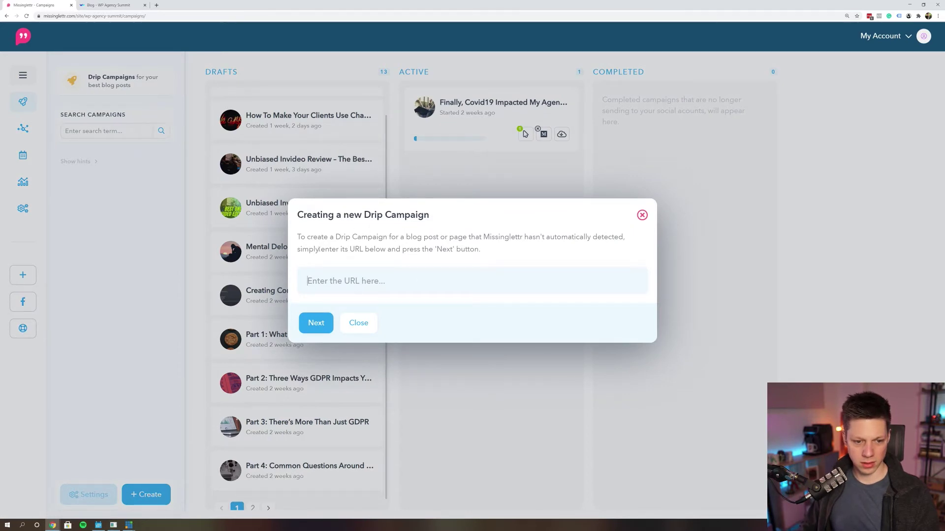
click(642, 215)
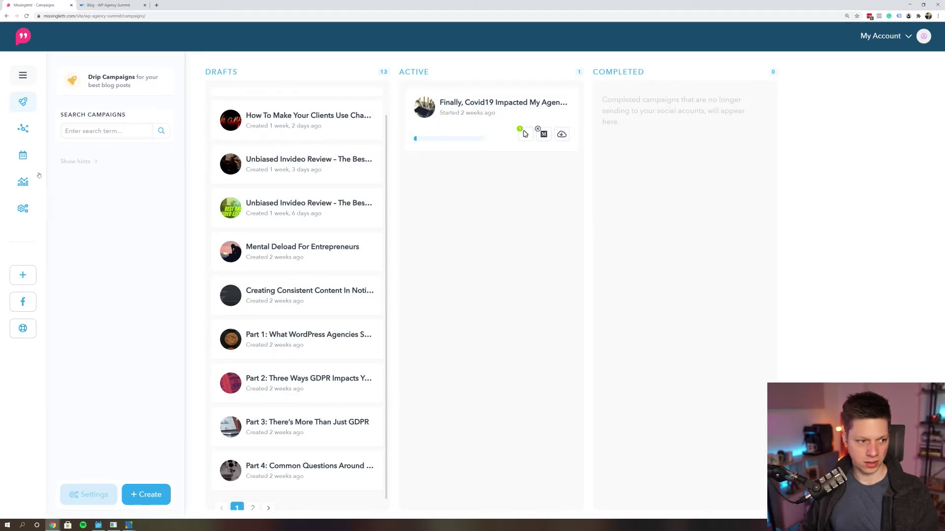
mouse_move(22, 129)
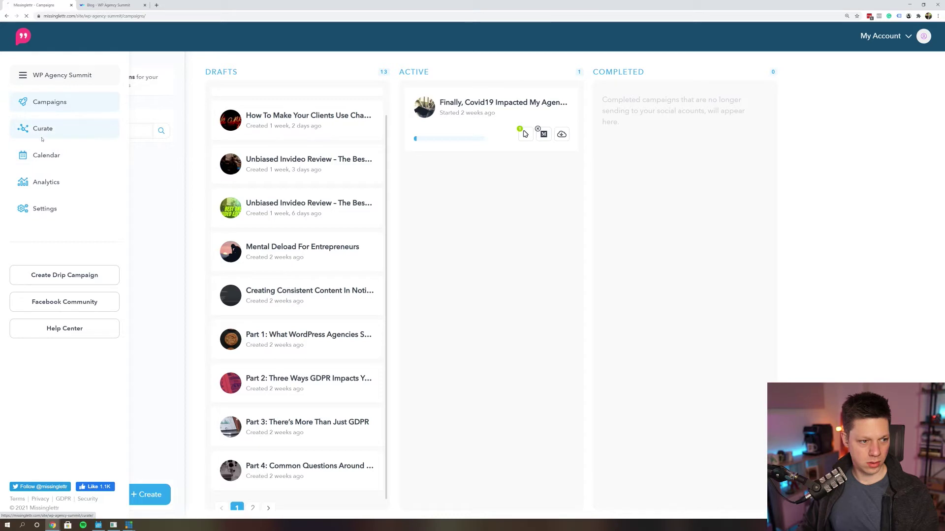
click(41, 138)
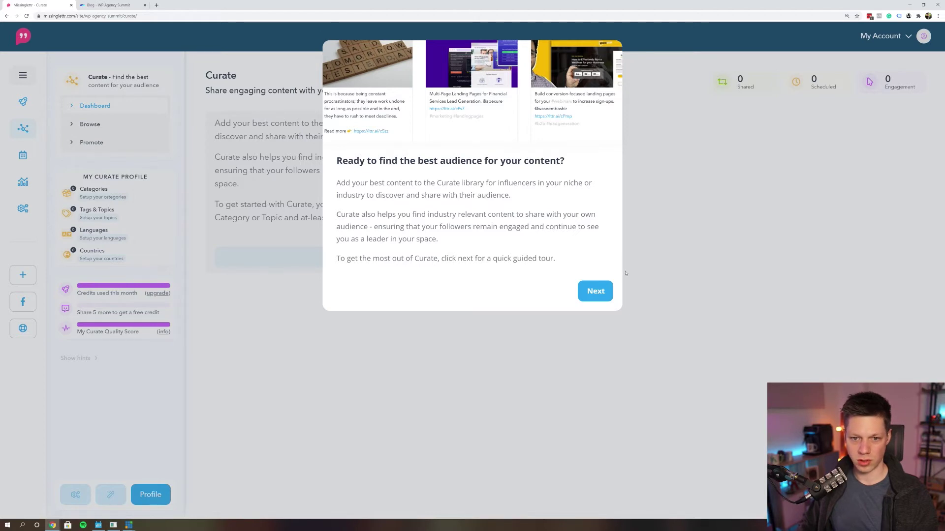
click(593, 293)
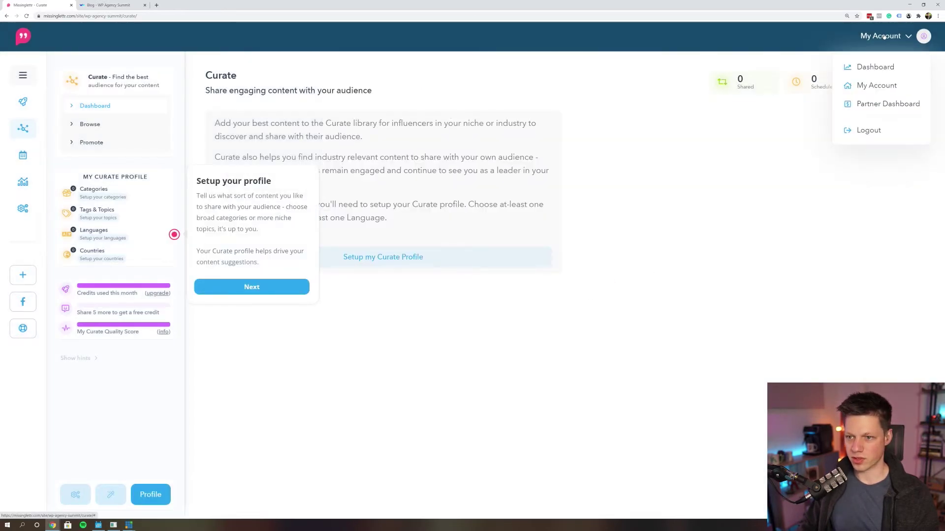
Review the account billing and profile pages, then return to the campaigns Dashboard.
click(879, 86)
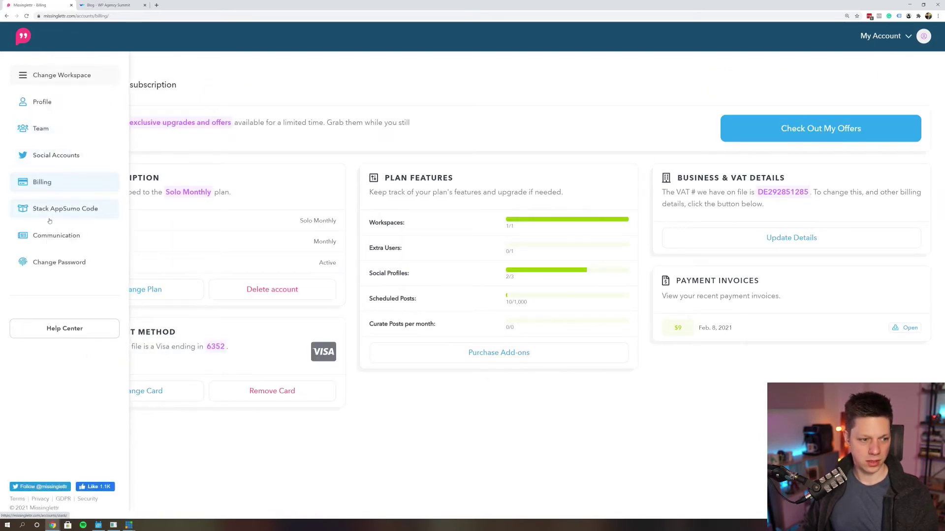
click(44, 102)
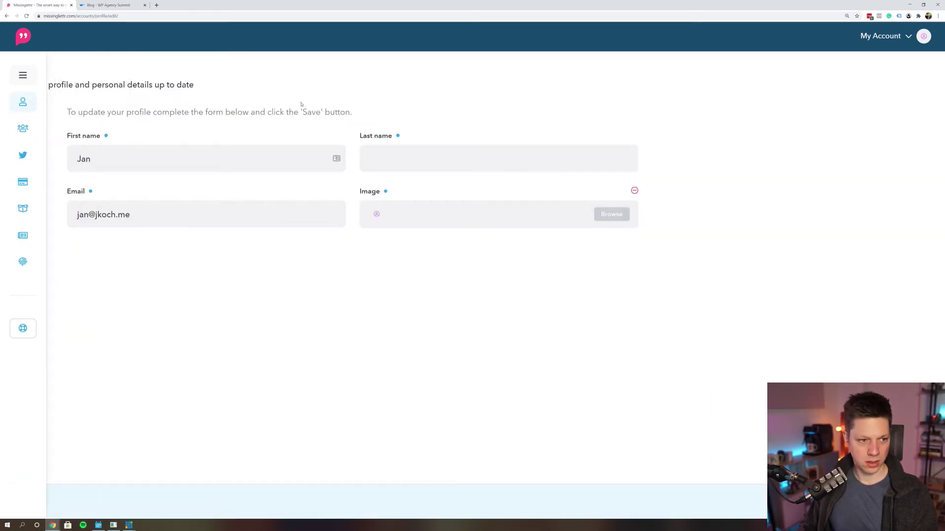
click(874, 37)
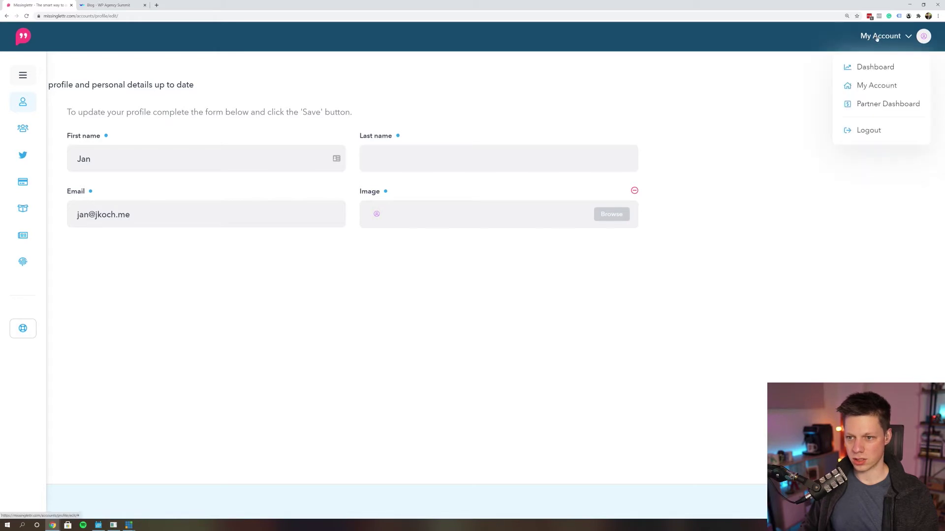
click(864, 67)
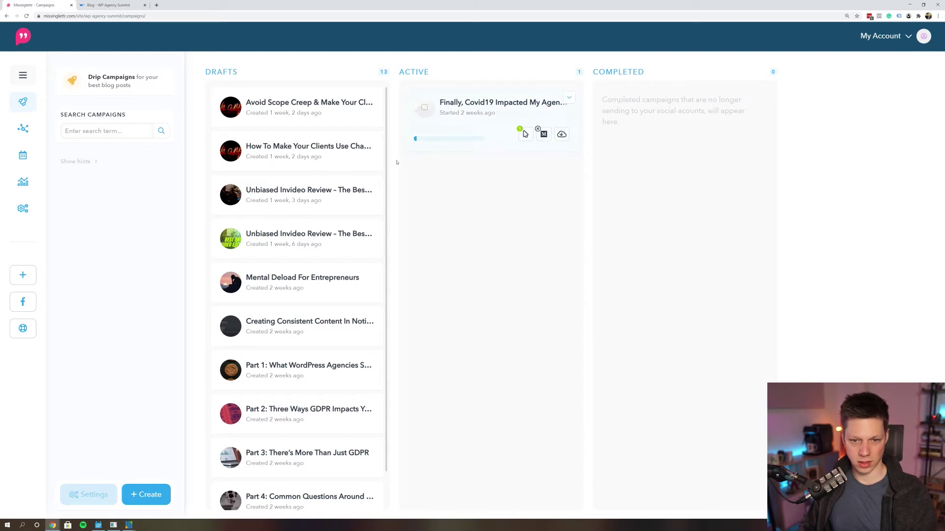
scroll(340, 222, down, 2)
click(85, 495)
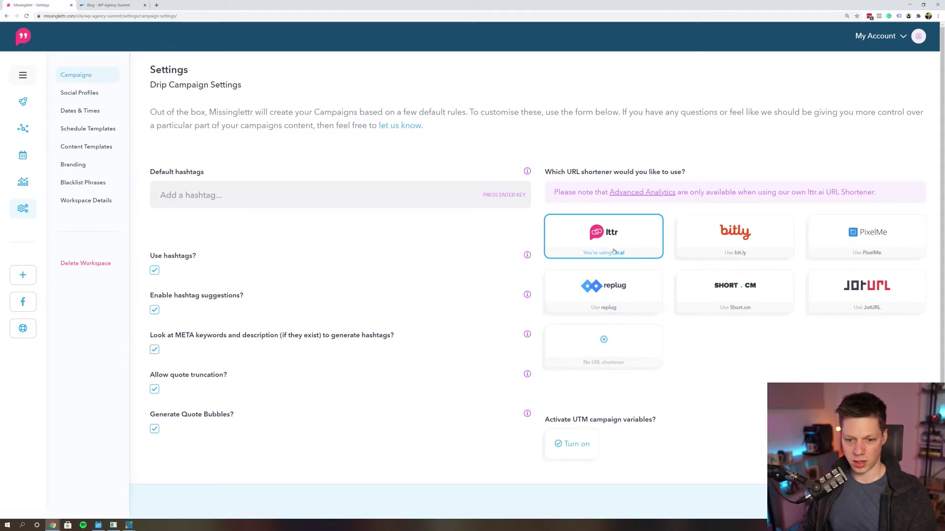
scroll(611, 257, down, 1)
scroll(612, 246, up, 1)
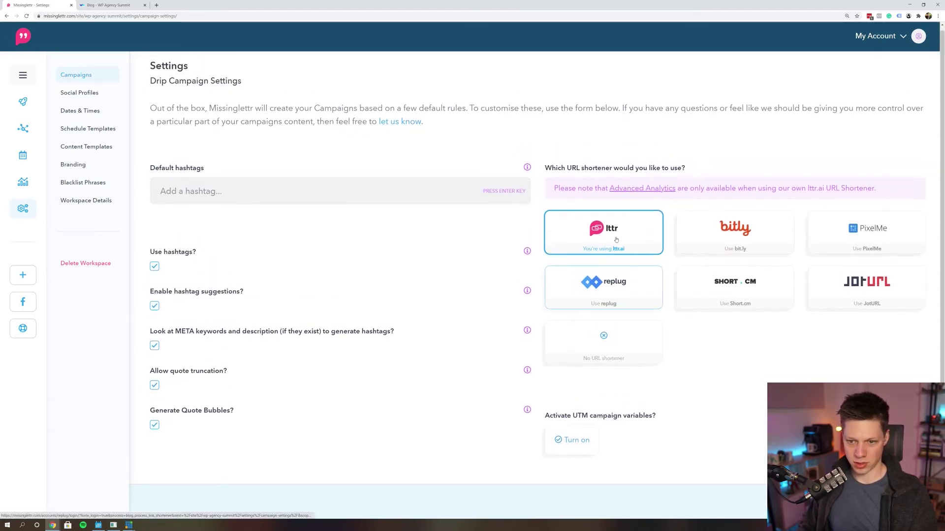
scroll(618, 226, down, 1)
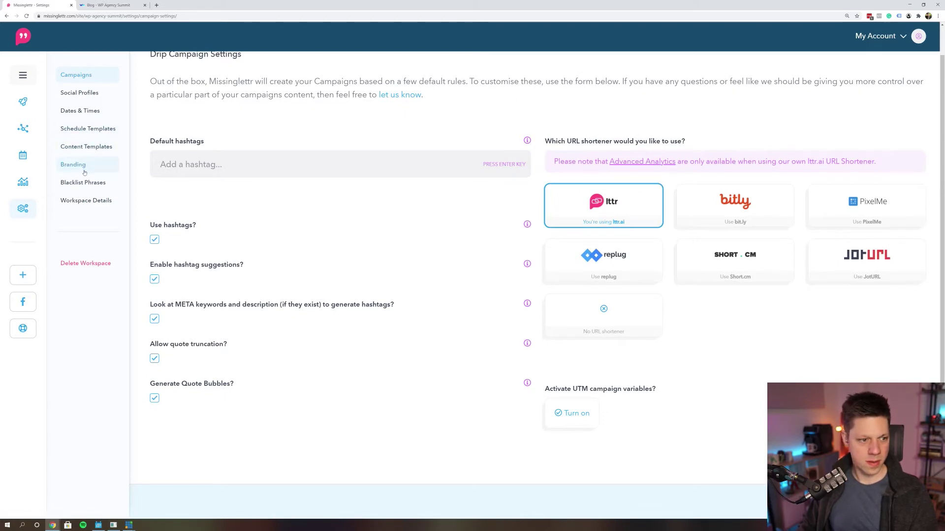
click(79, 94)
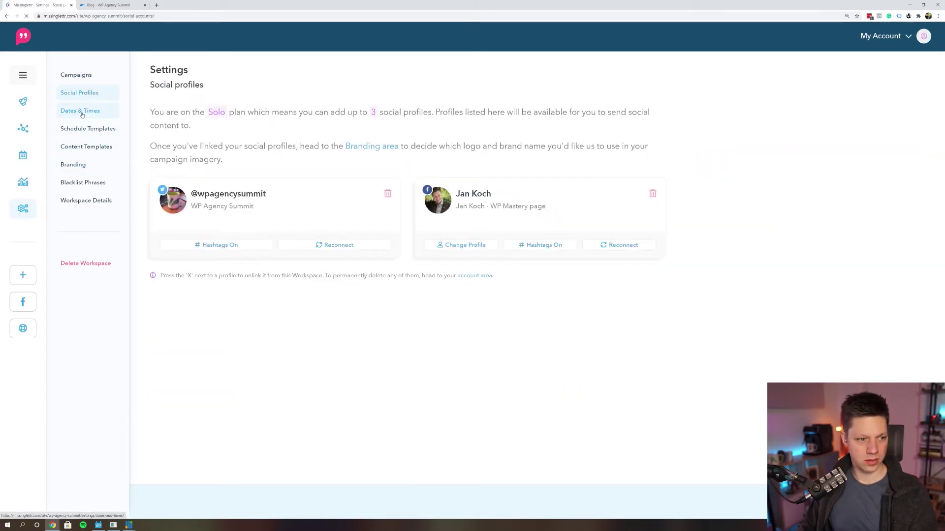
click(84, 112)
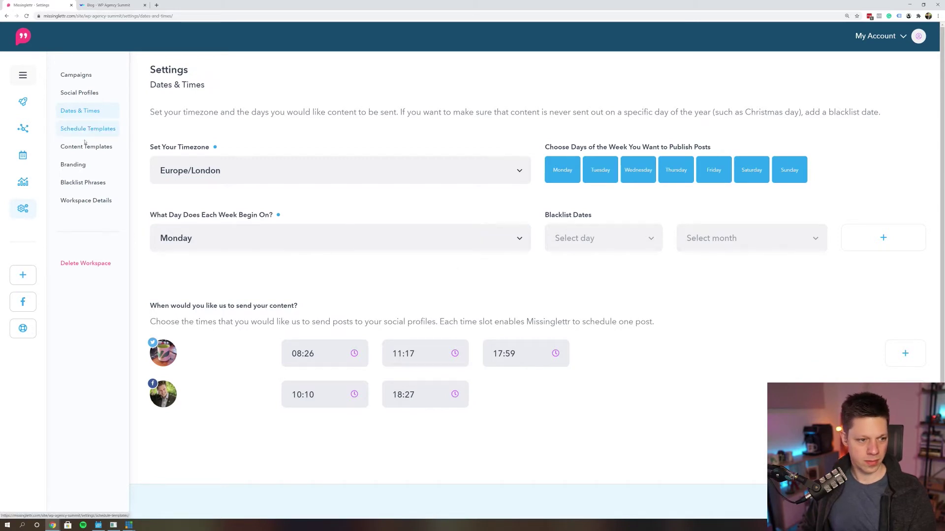
click(79, 165)
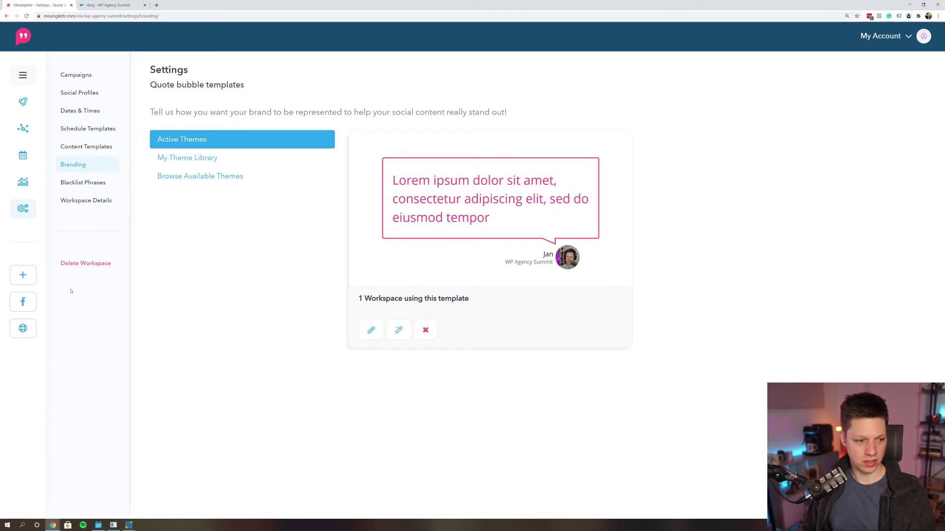
mouse_move(22, 129)
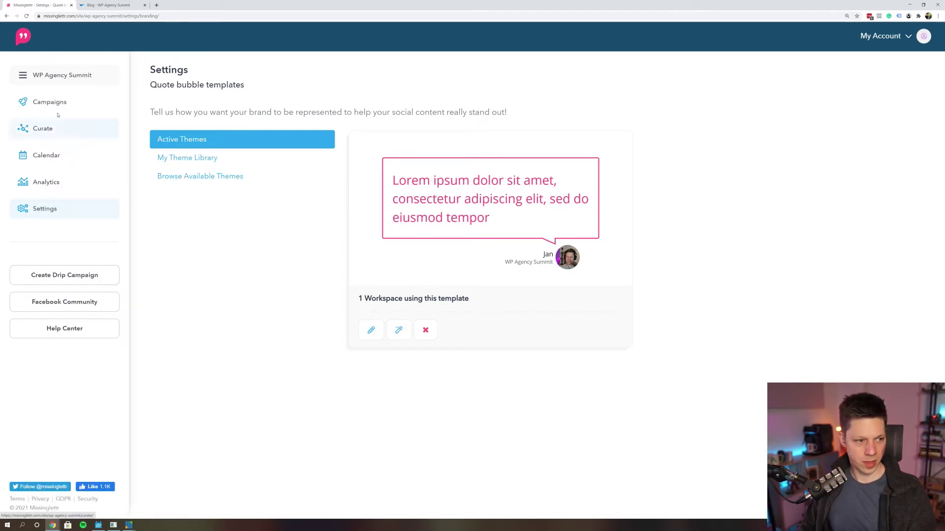
click(24, 76)
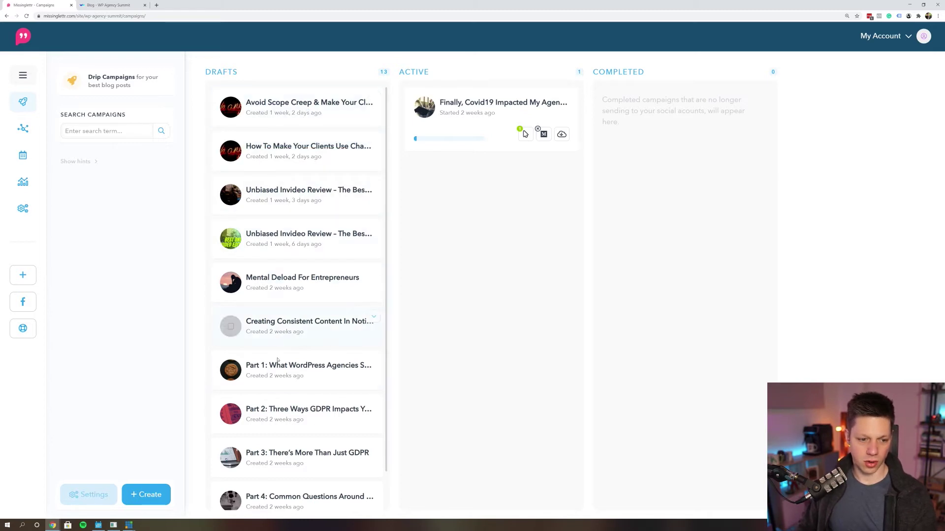
Open the Avoid Scope Creep draft, keep 12 Month Evergreen, and remove #PostShows.
scroll(290, 423, down, 1)
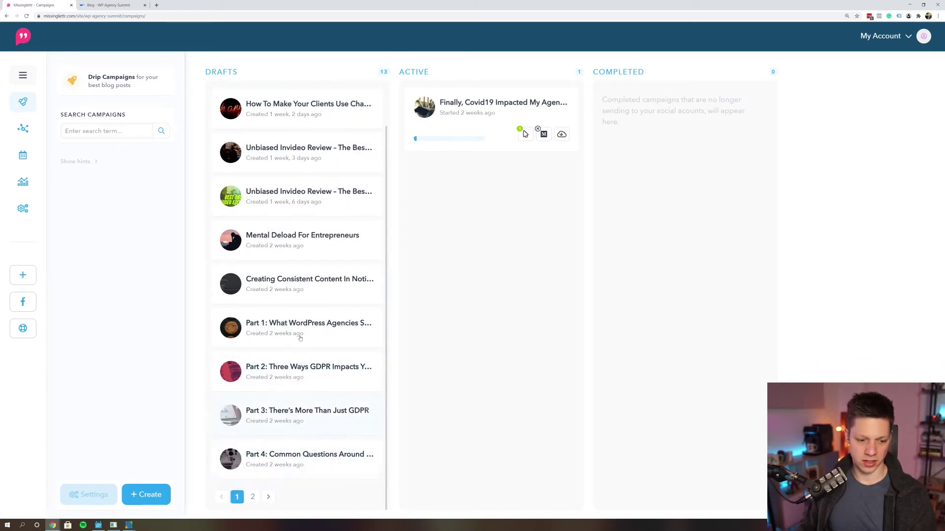
scroll(297, 332, up, 1)
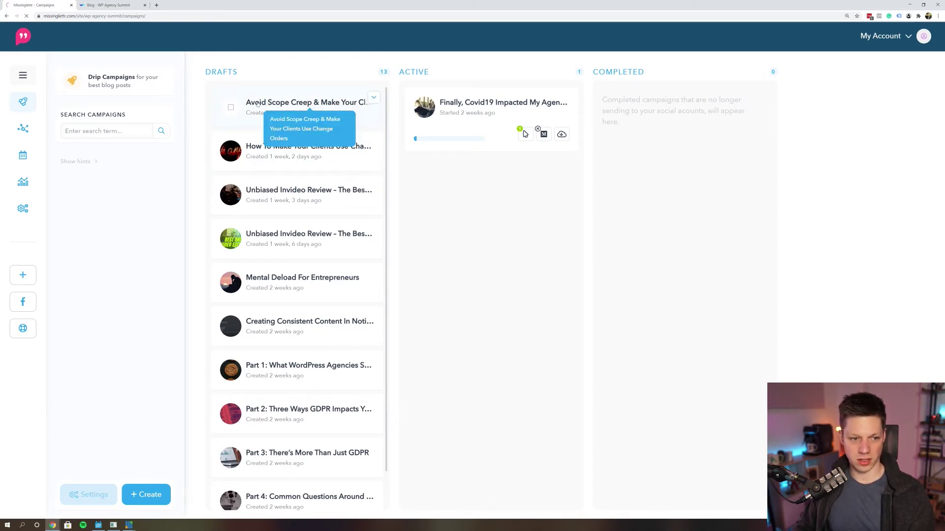
click(230, 107)
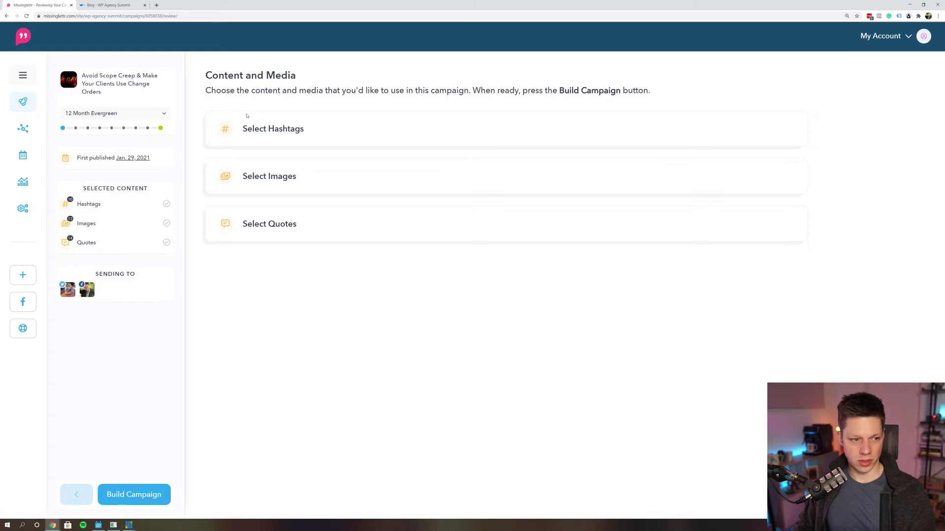
click(109, 114)
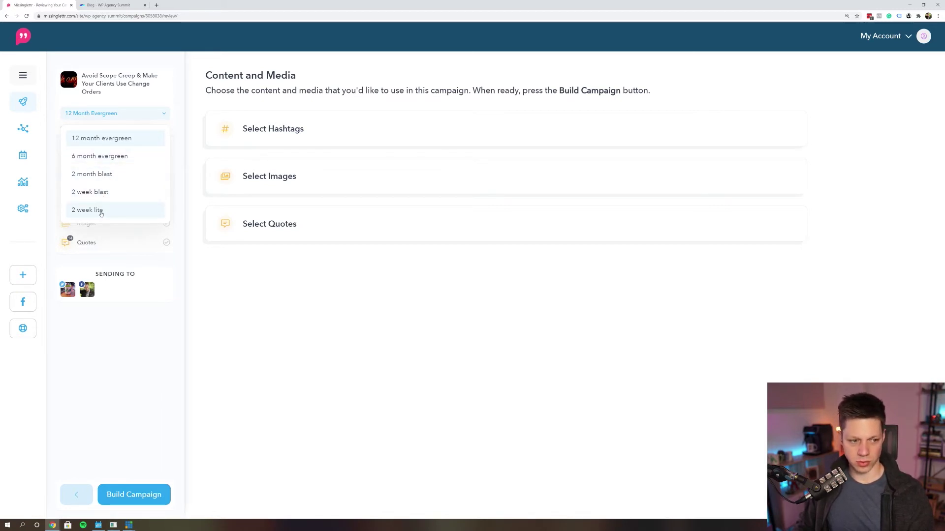
click(142, 138)
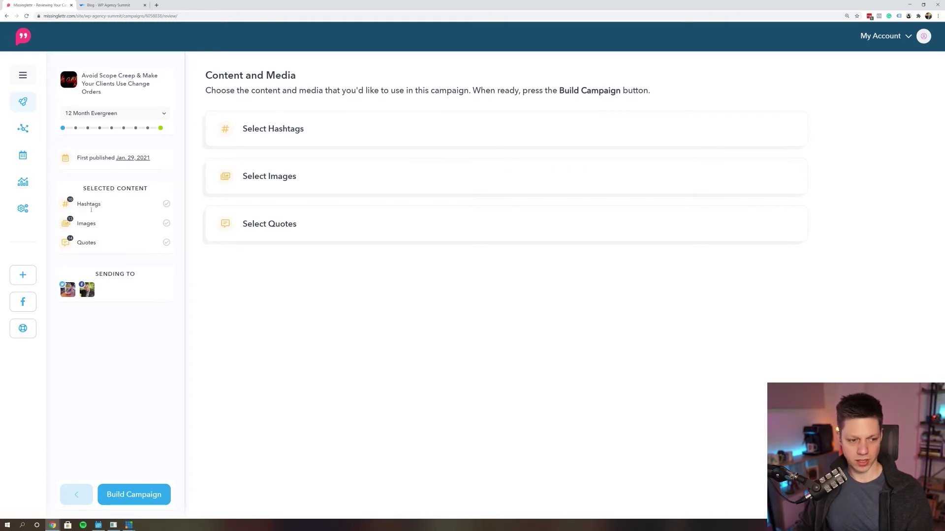
click(264, 137)
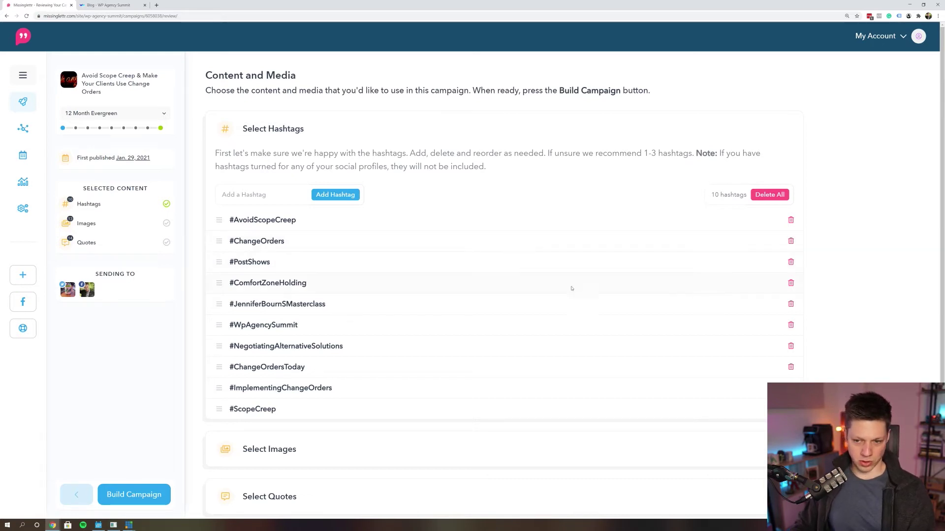
click(791, 263)
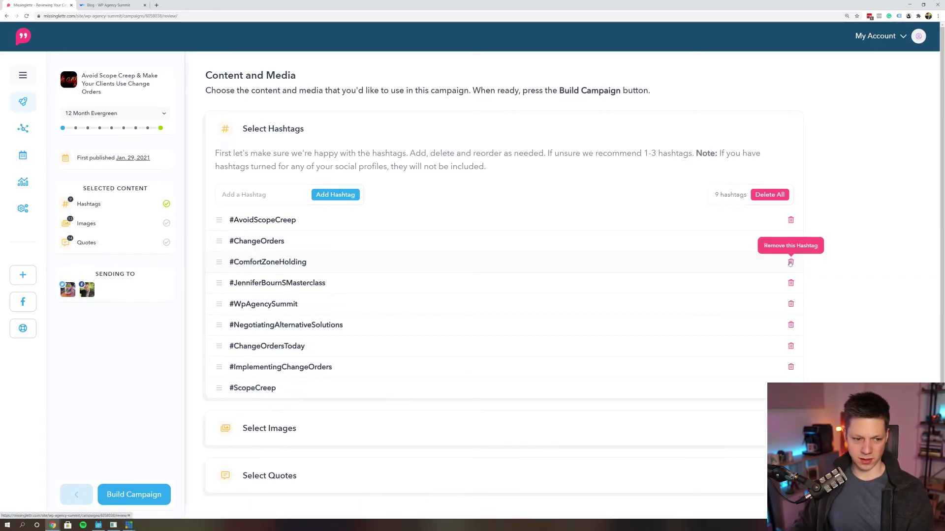
Delete the #ComfortZoneHolding, #JenniferBournSMasterclass and #WpAgencySummit hashtags.
click(791, 262)
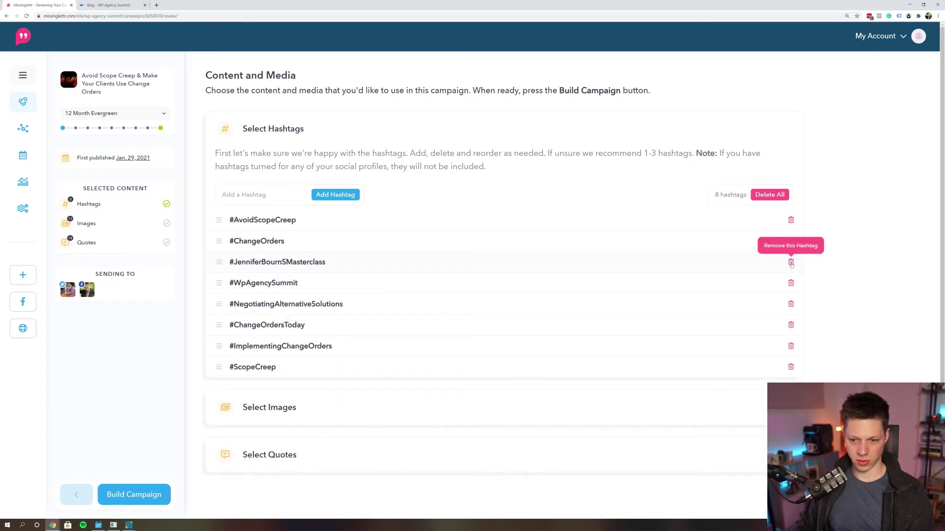
click(790, 262)
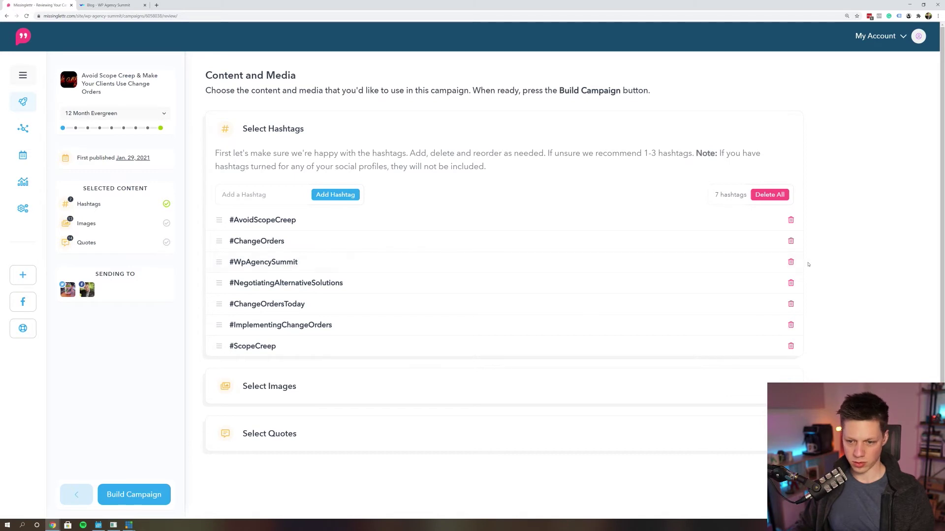
click(790, 262)
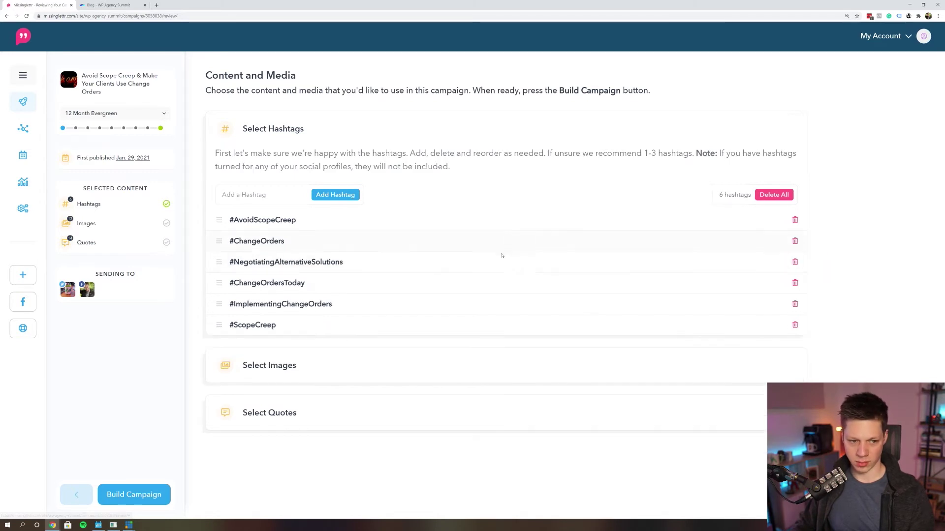
Add #WPAgencySummit, remove #NegotiatingAlternativeSolutions, and open Select Images.
click(258, 194)
text(WPAgencyS)
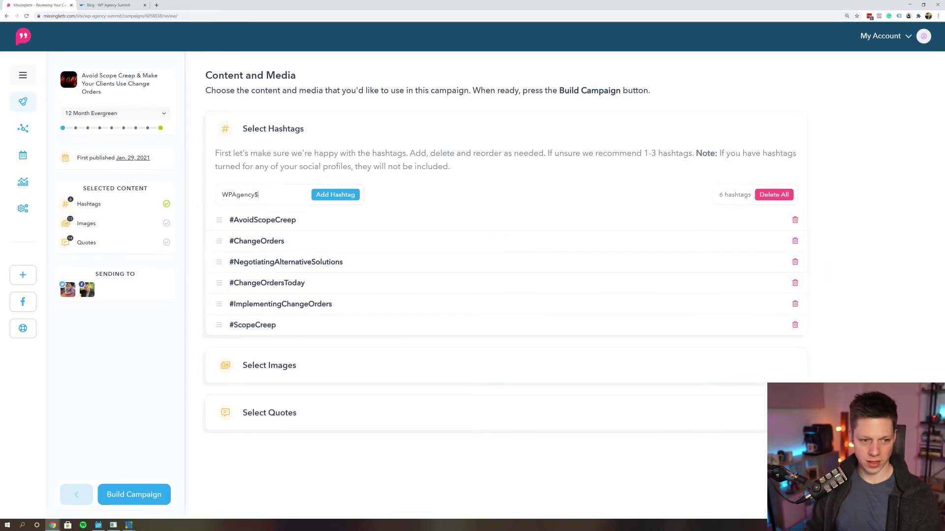
text(ummit)
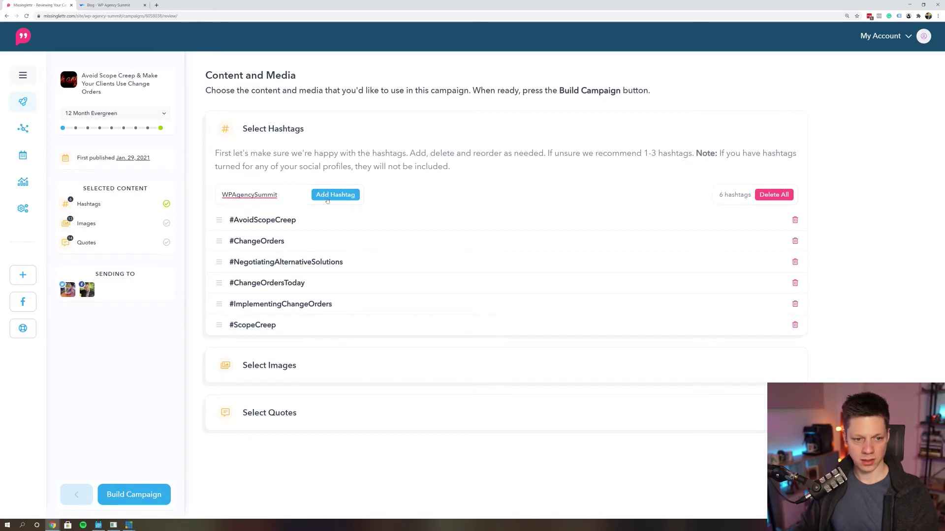
click(327, 196)
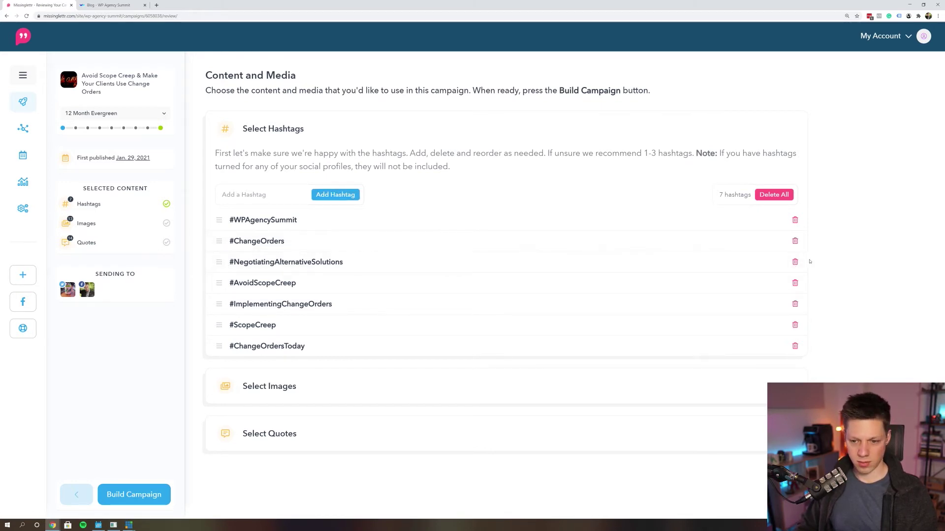
click(795, 262)
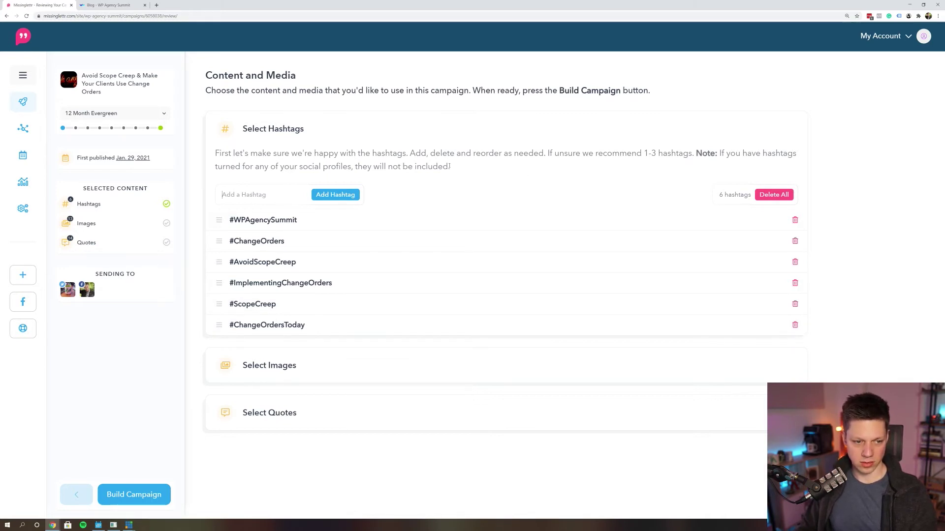
click(266, 373)
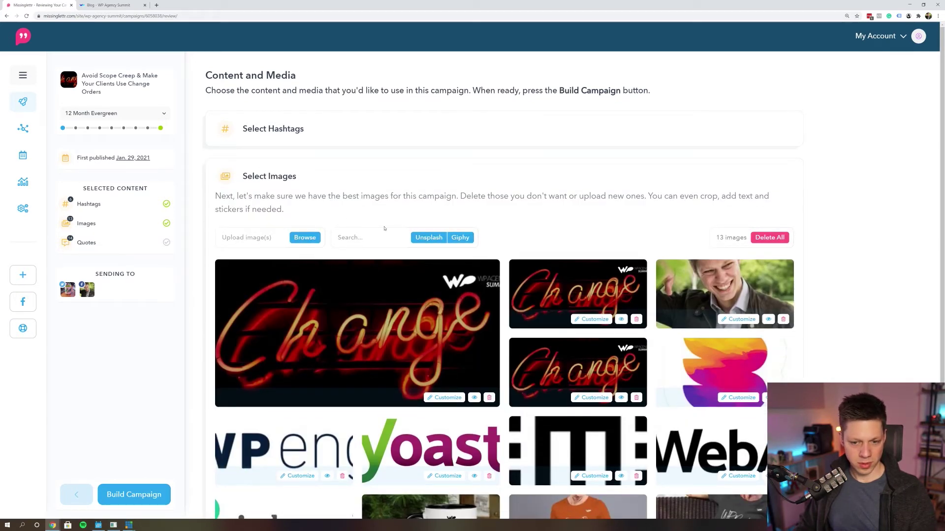
Delete nine unwanted images: duplicate Change signs, logos, the mug and shirts.
scroll(486, 307, down, 2)
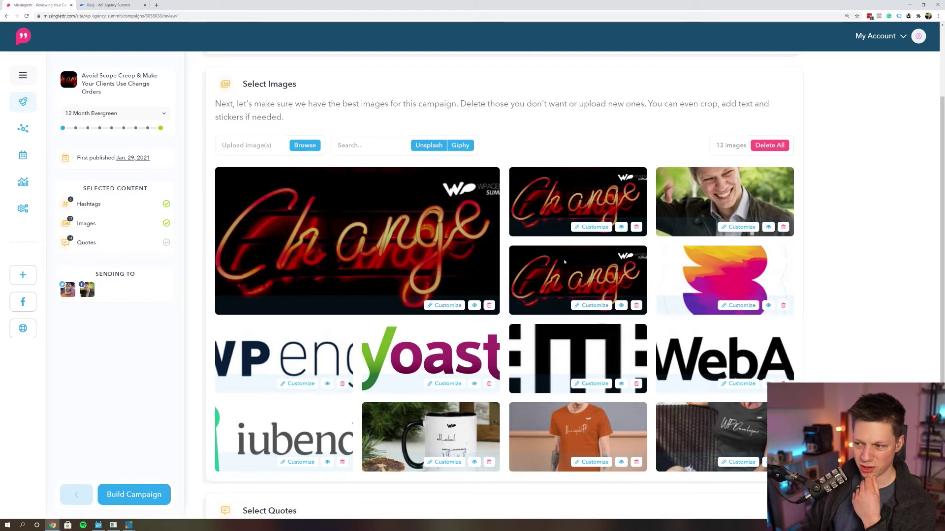
click(490, 306)
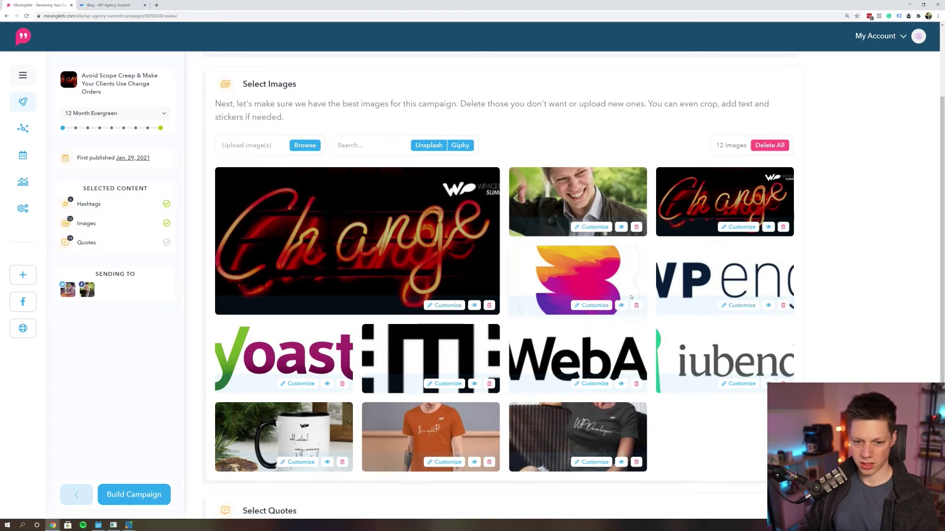
click(783, 227)
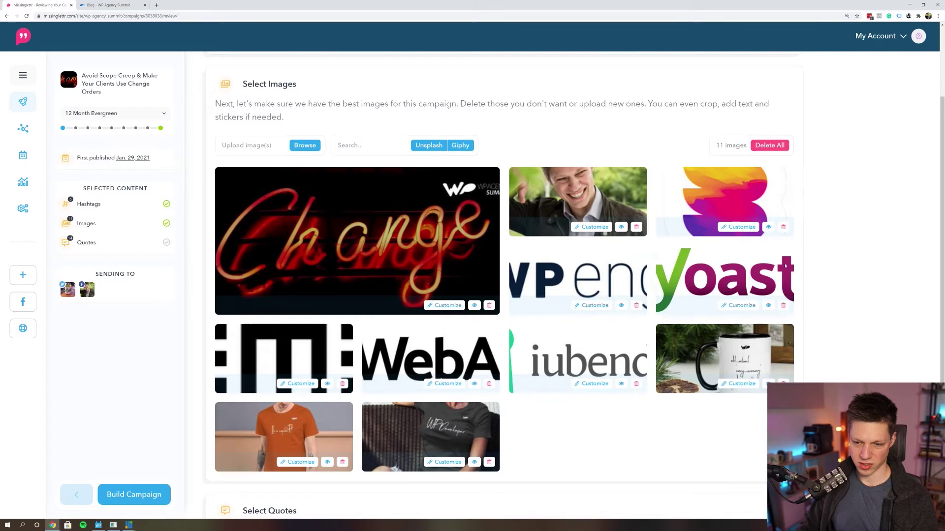
click(783, 227)
click(783, 228)
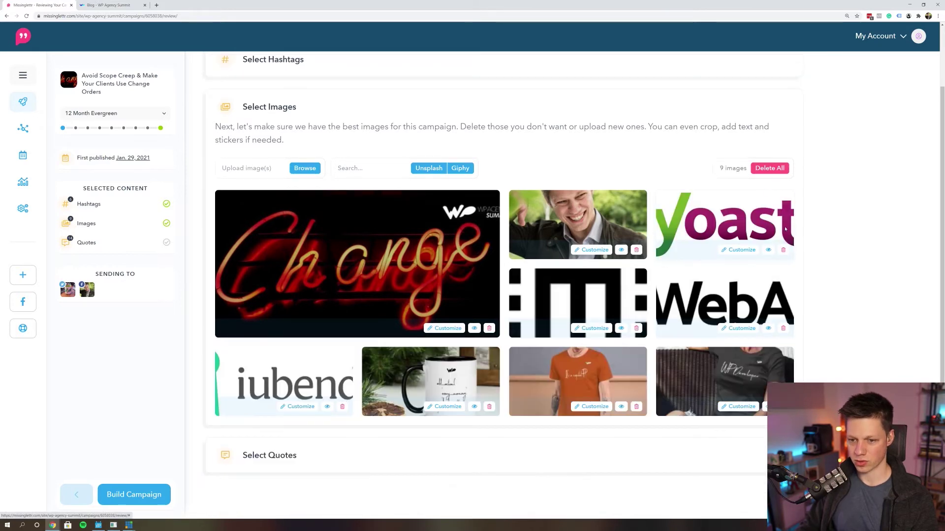
click(783, 250)
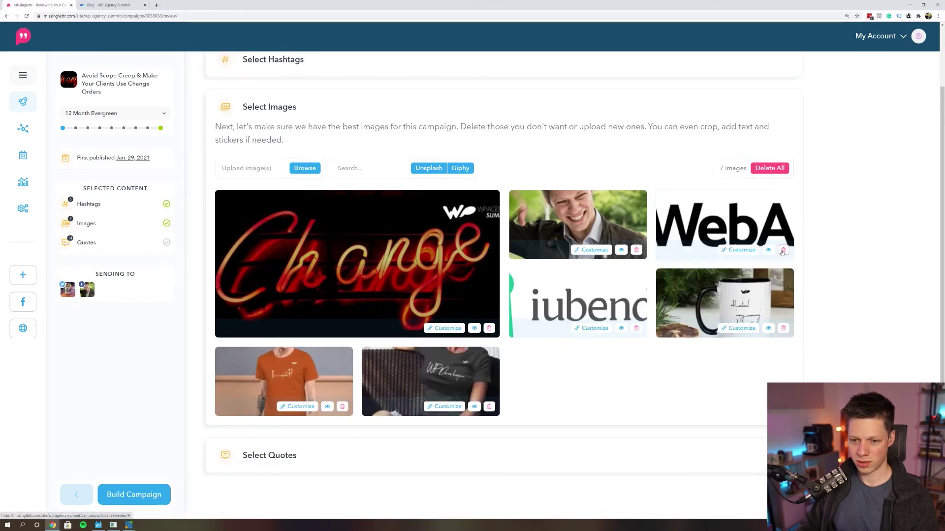
click(783, 250)
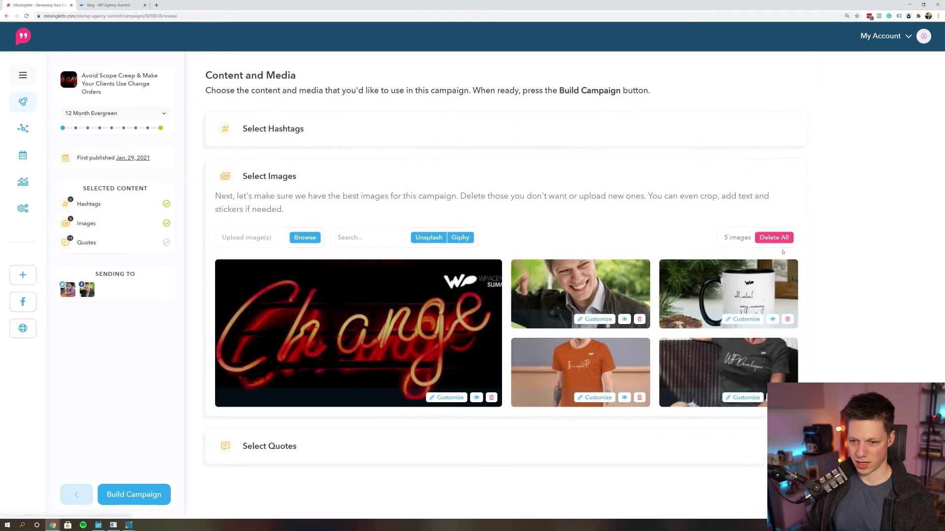
click(788, 320)
click(787, 319)
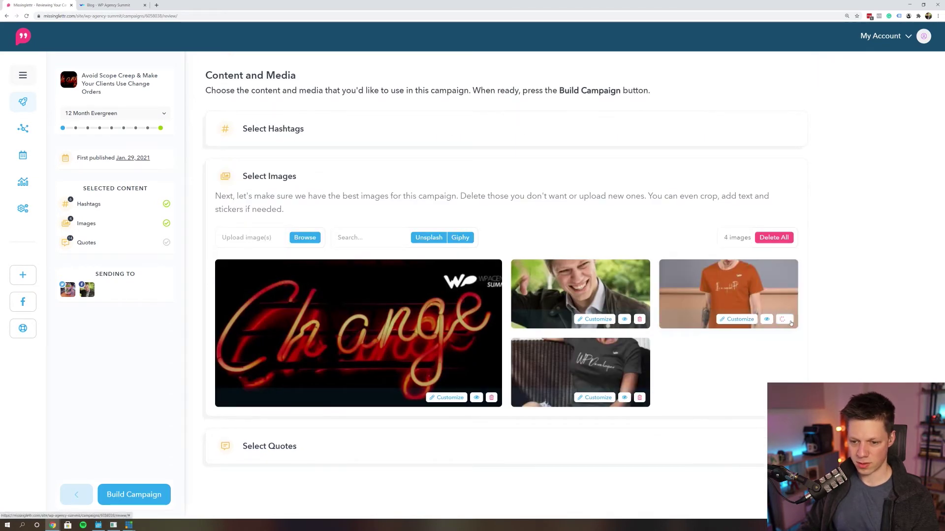
click(787, 319)
Try a stock image search for 'change' and dismiss the account upgrade popup.
click(358, 237)
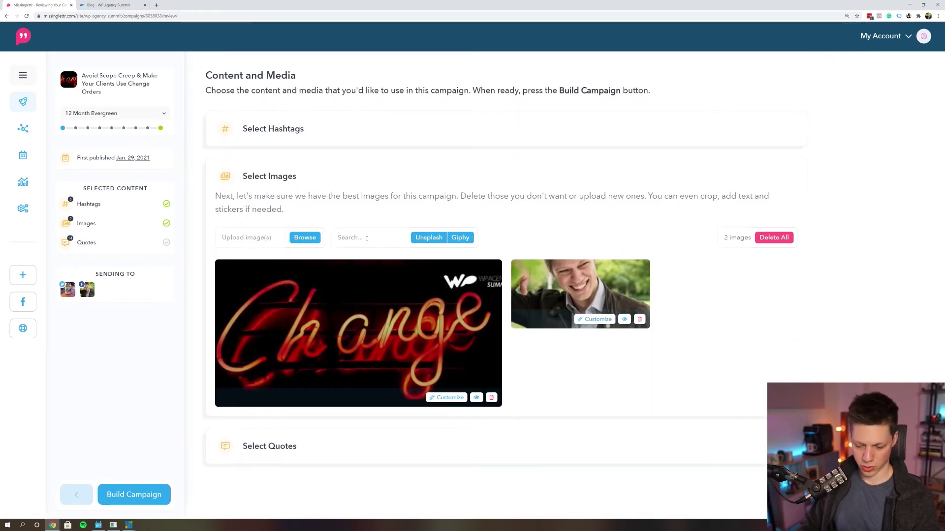
text(change)
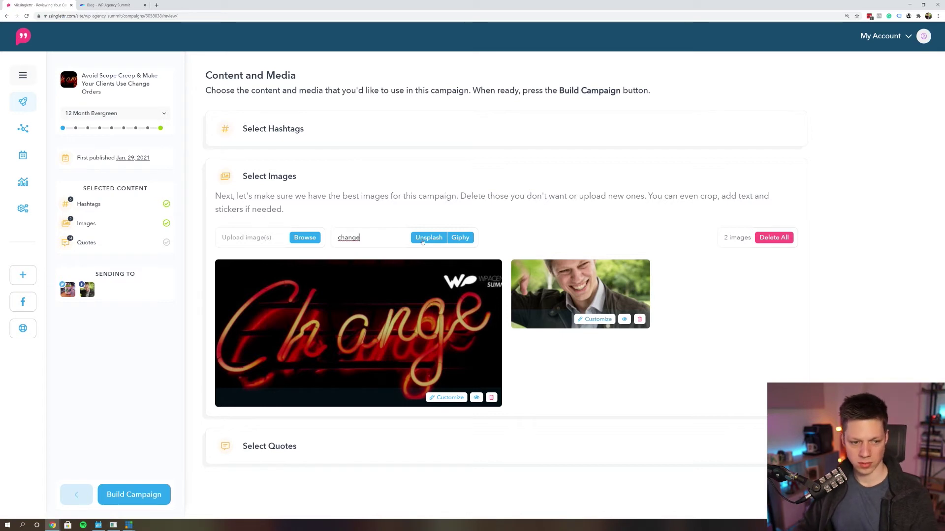
key(Return)
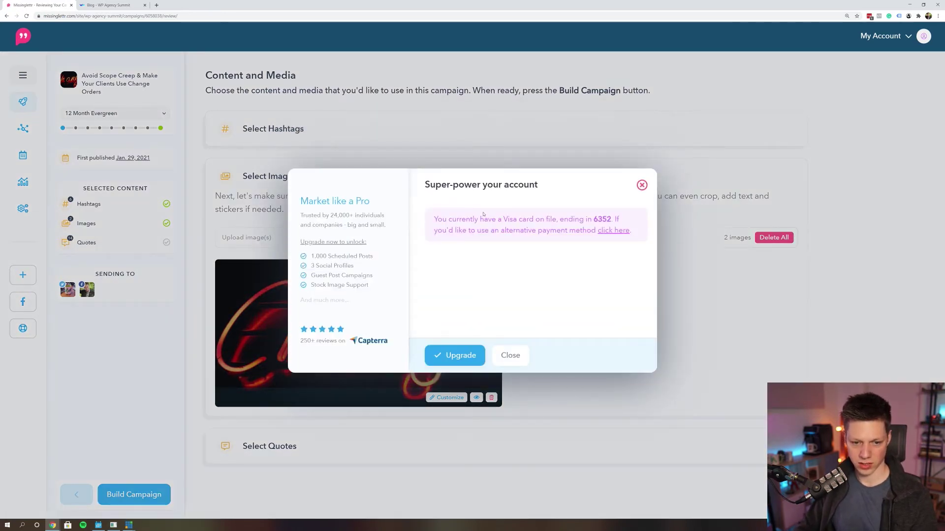
drag(462, 219, 526, 220)
click(488, 236)
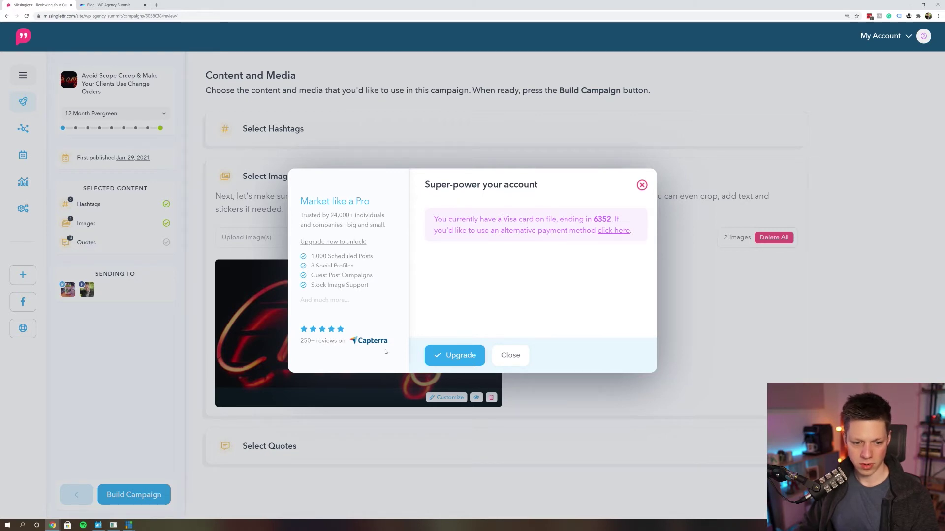
click(512, 355)
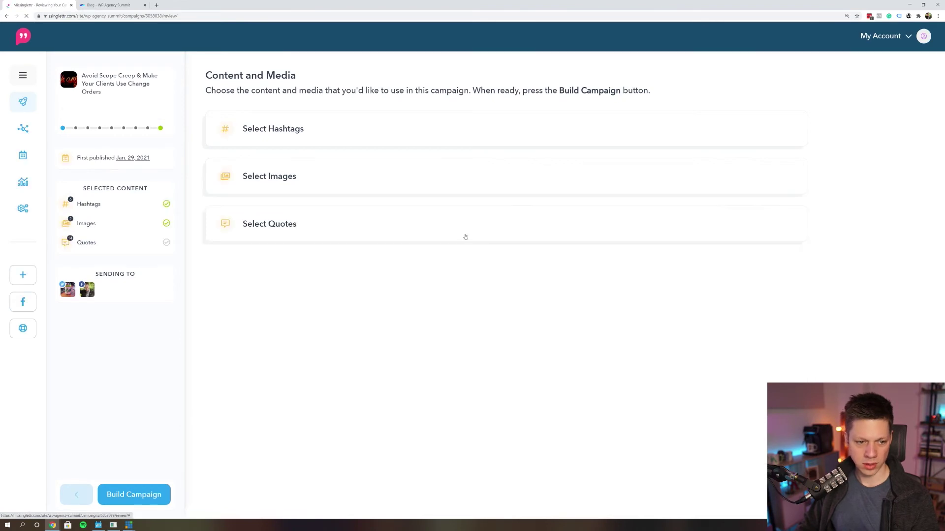
click(465, 238)
click(408, 178)
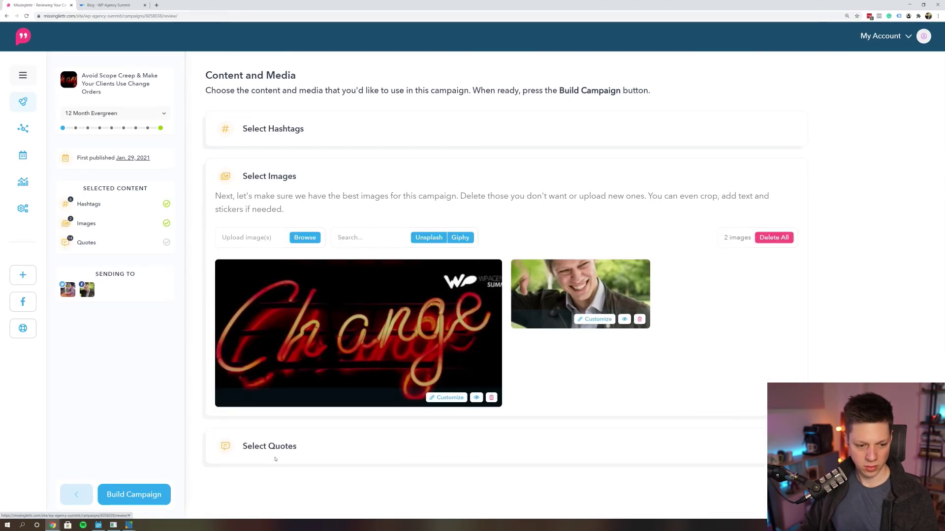
click(271, 440)
Exclude the third quote and the quote about getting more money.
scroll(470, 253, down, 3)
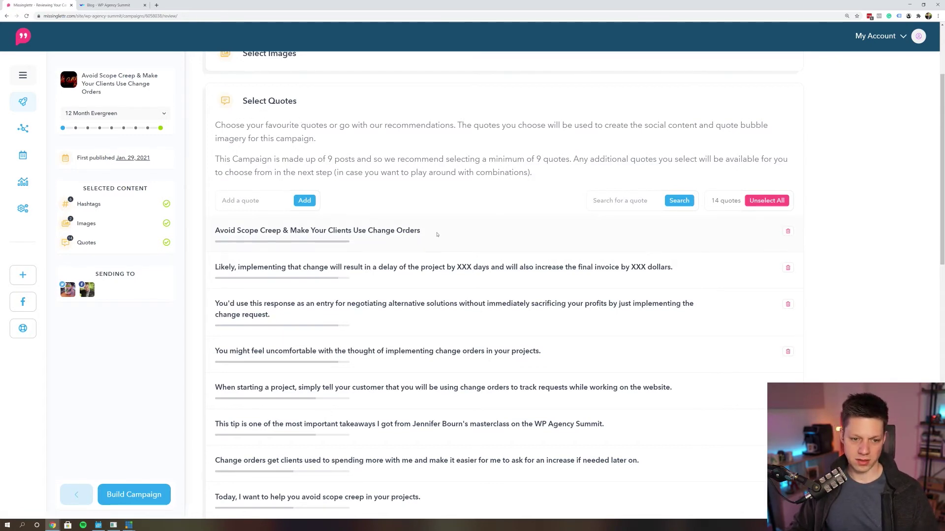
scroll(435, 229, down, 2)
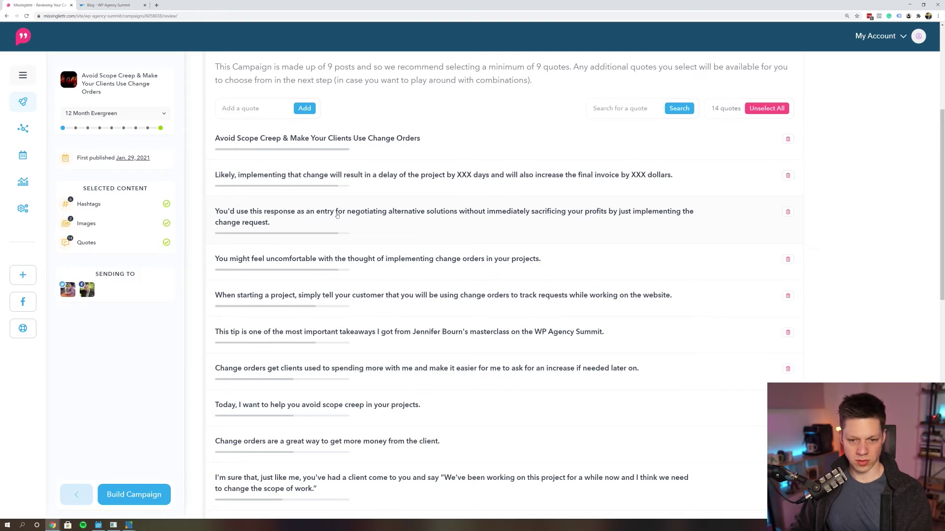
click(788, 212)
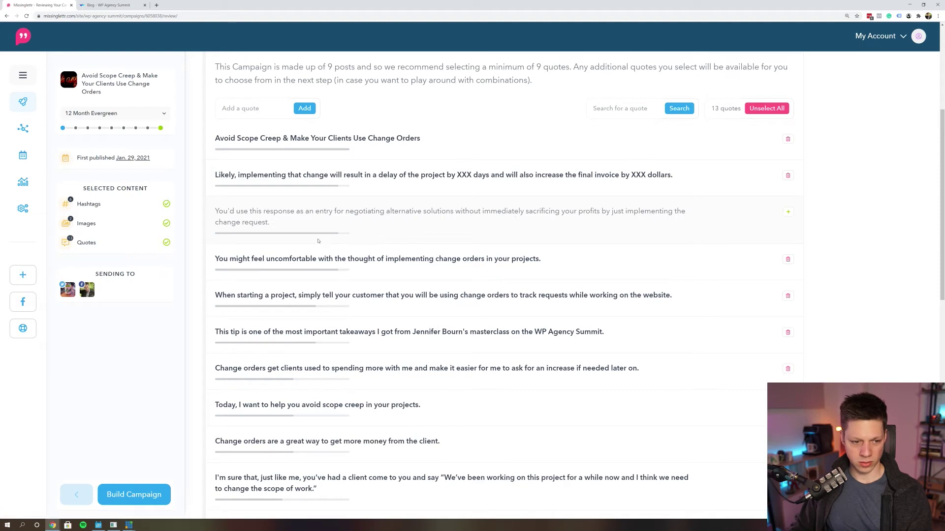
scroll(305, 250, down, 1)
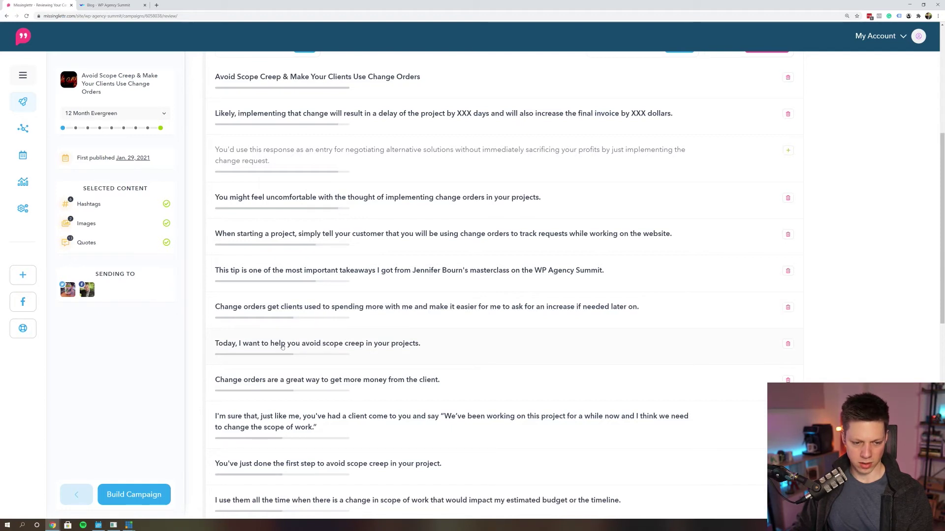
scroll(405, 345, down, 1)
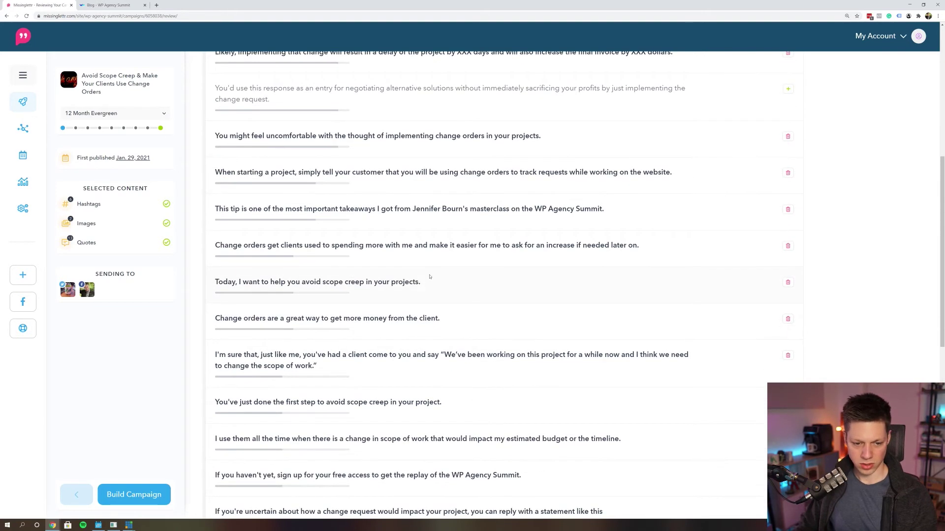
scroll(318, 298, down, 2)
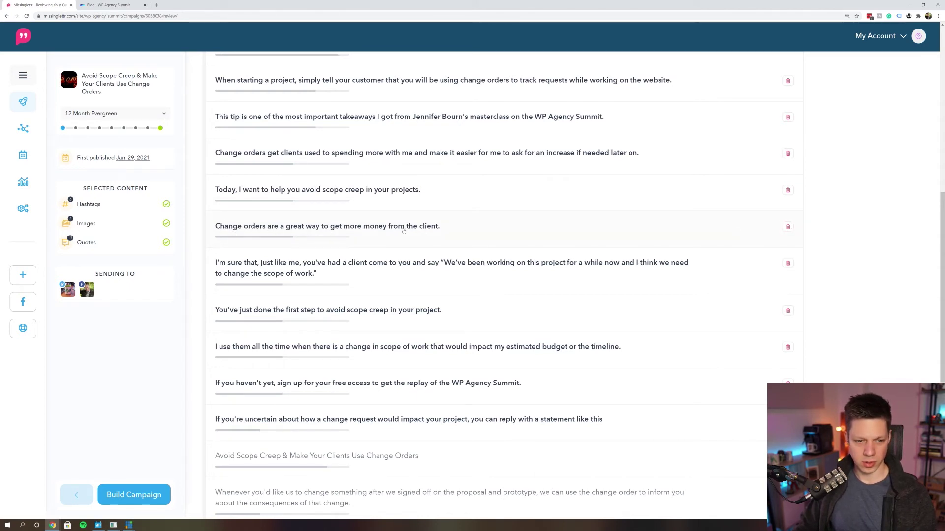
click(788, 227)
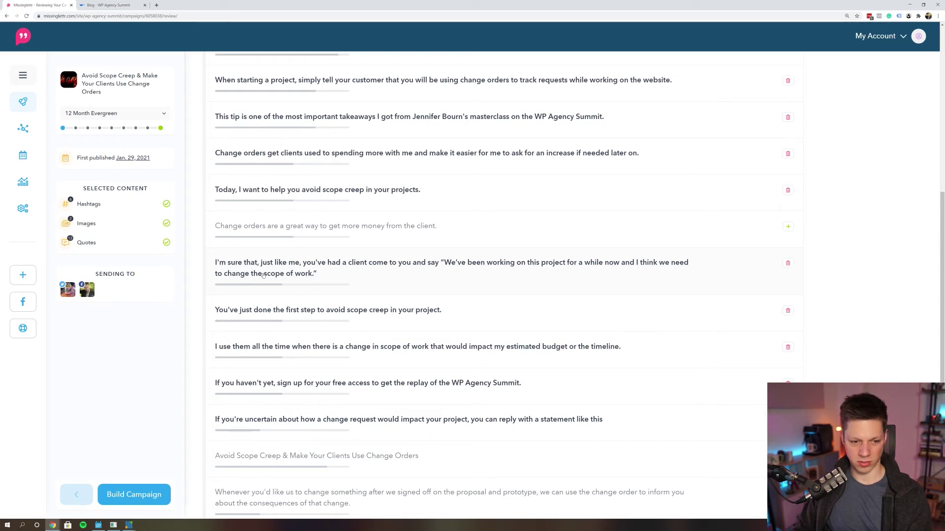
Exclude the 'first step', 'use them all the time', replay sign-up and 'If you're uncertain' quotes.
scroll(316, 269, down, 3)
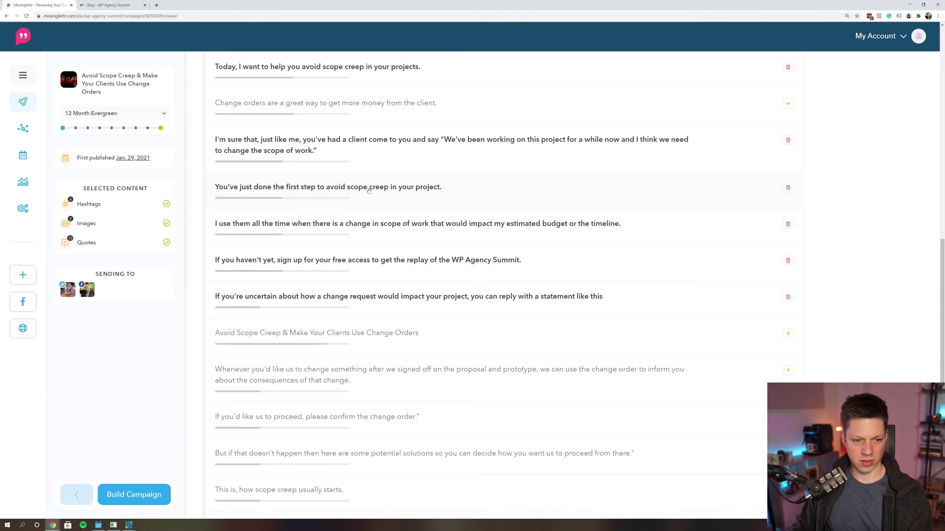
click(788, 187)
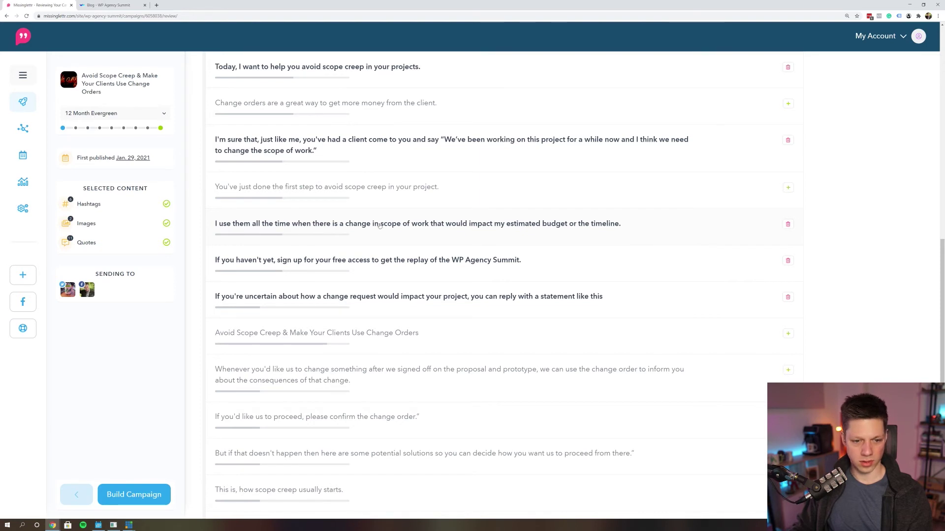
click(788, 224)
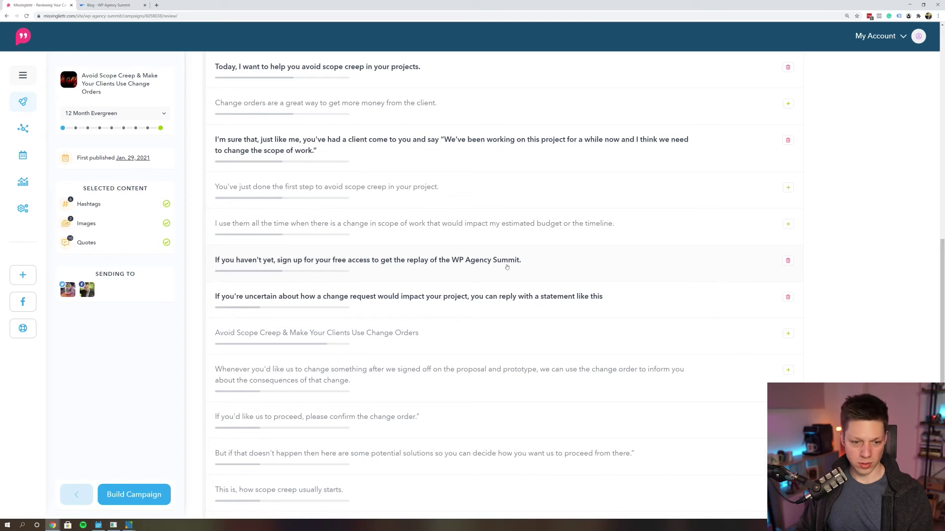
click(787, 260)
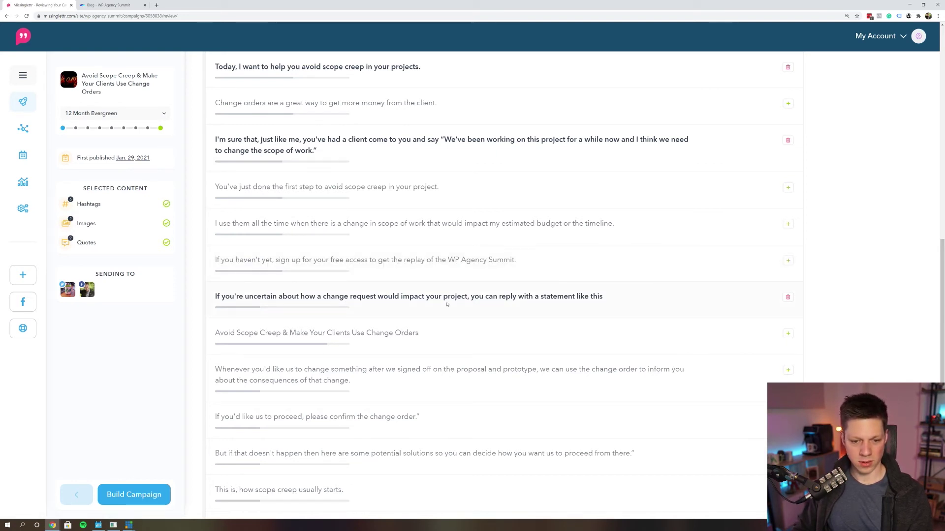
click(788, 297)
Review the trimmed quote list and confirm the count shows 8 quotes.
scroll(541, 300, up, 3)
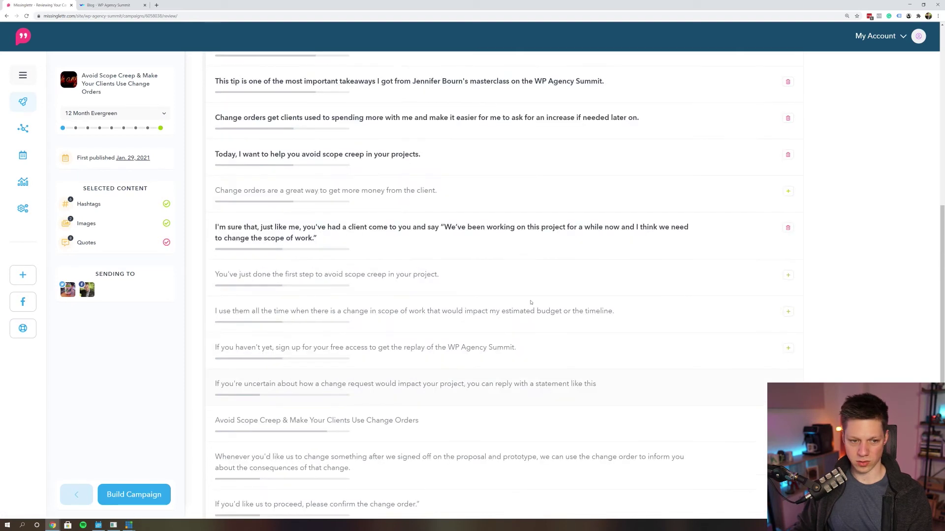
scroll(364, 246, up, 2)
scroll(372, 148, up, 1)
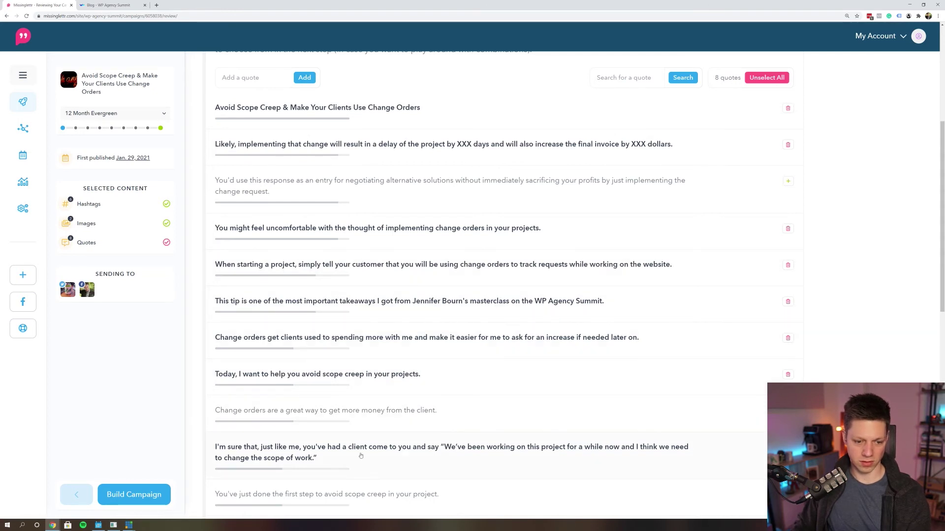
scroll(344, 246, up, 2)
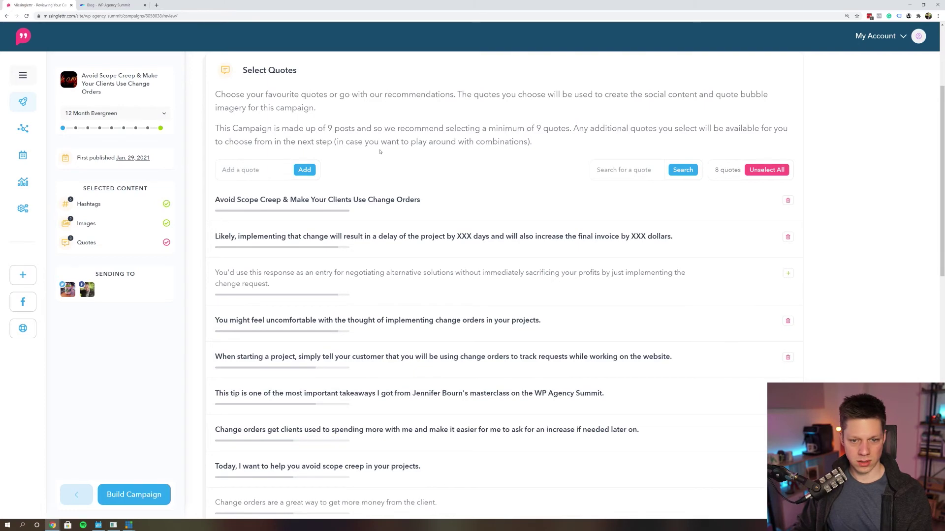
scroll(380, 151, down, 3)
scroll(366, 144, up, 3)
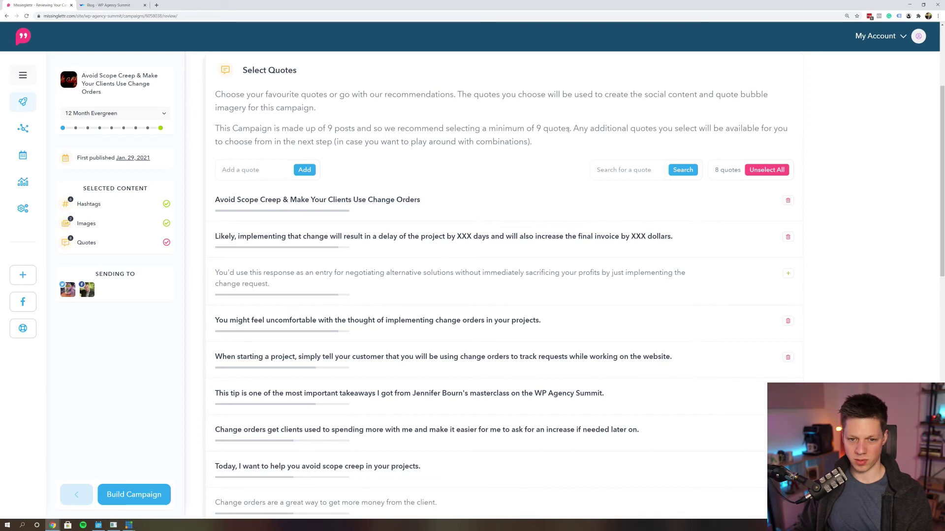
drag(335, 129, 332, 142)
click(332, 142)
scroll(379, 141, down, 3)
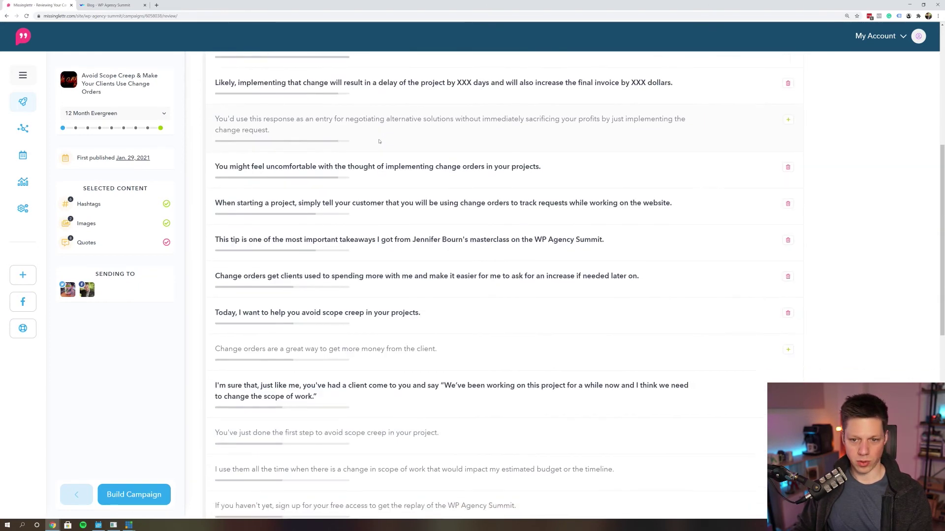
scroll(628, 135, up, 2)
double_click(717, 108)
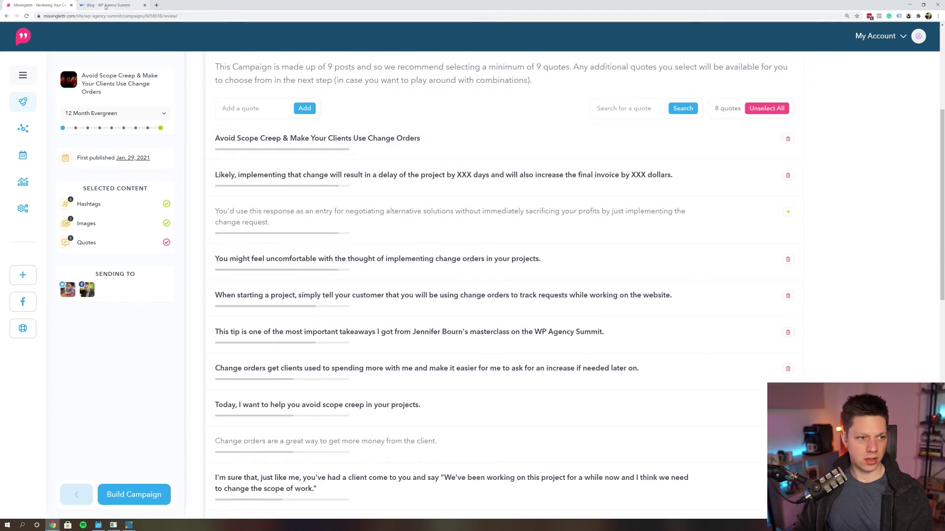
click(109, 5)
Reload the blog listing, open the Avoid Scope Creep article, and read down through it.
scroll(341, 247, up, 5)
key(F5)
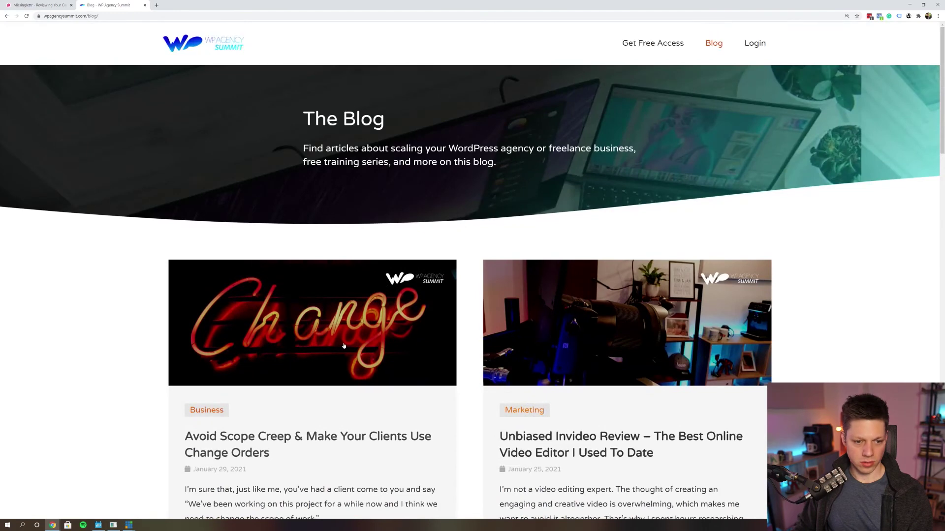
click(340, 433)
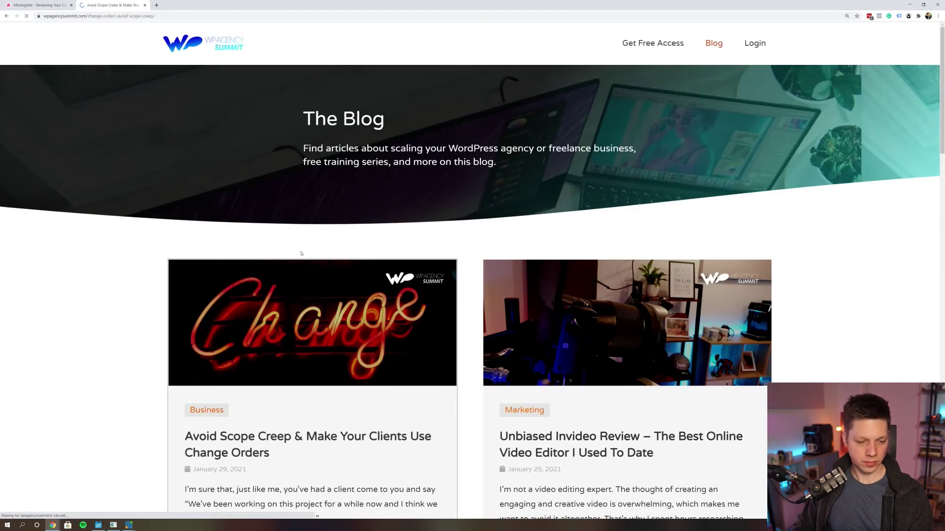
scroll(244, 313, down, 4)
scroll(227, 285, down, 3)
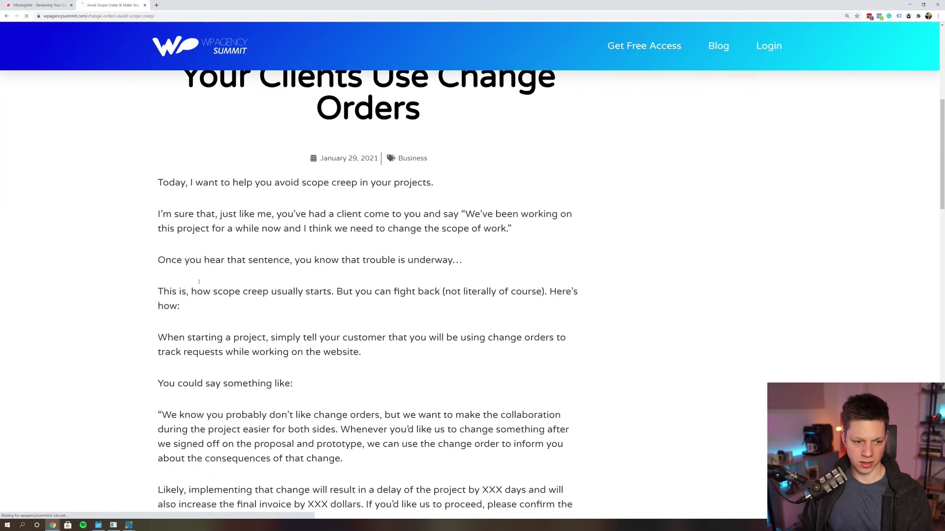
scroll(164, 223, down, 2)
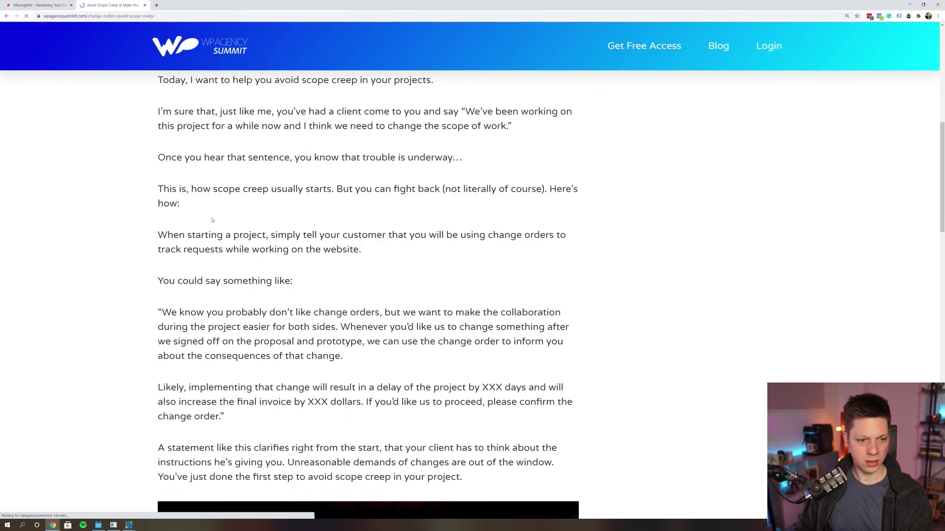
scroll(212, 221, down, 1)
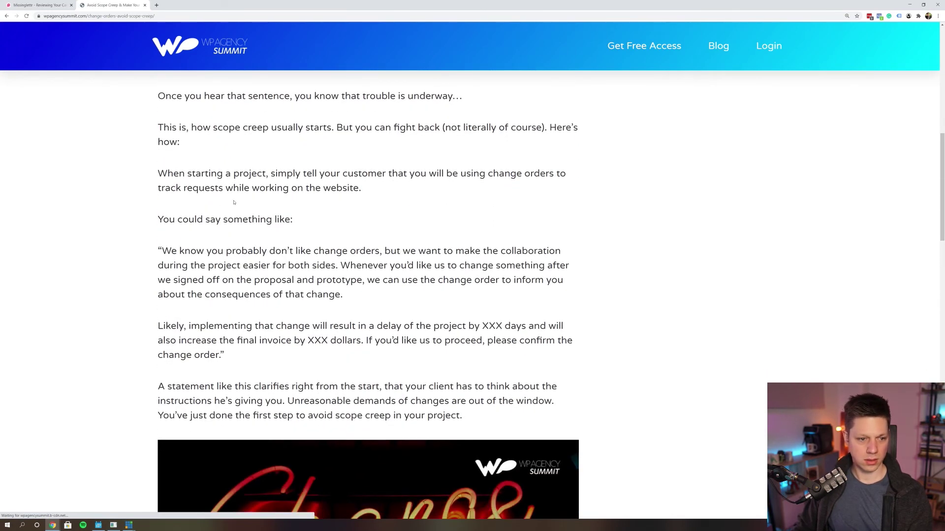
scroll(207, 202, down, 2)
scroll(197, 160, down, 1)
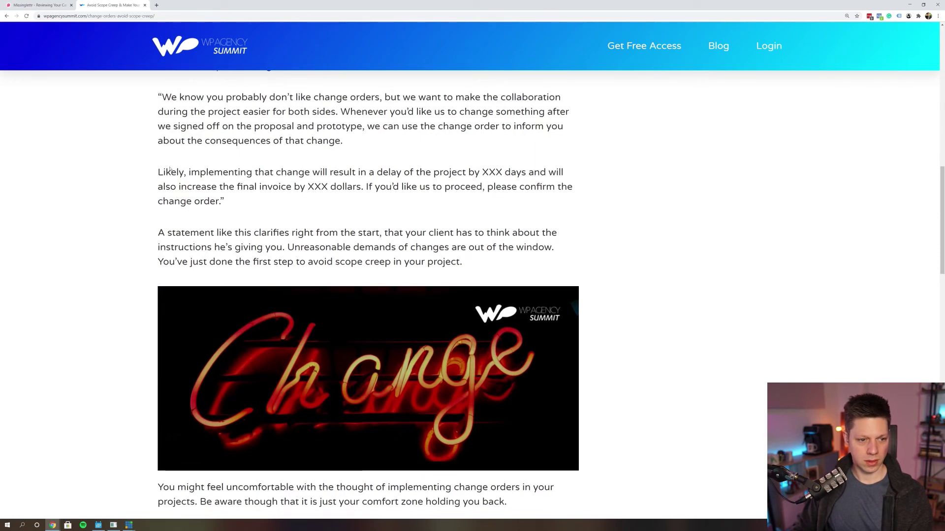
scroll(162, 177, down, 4)
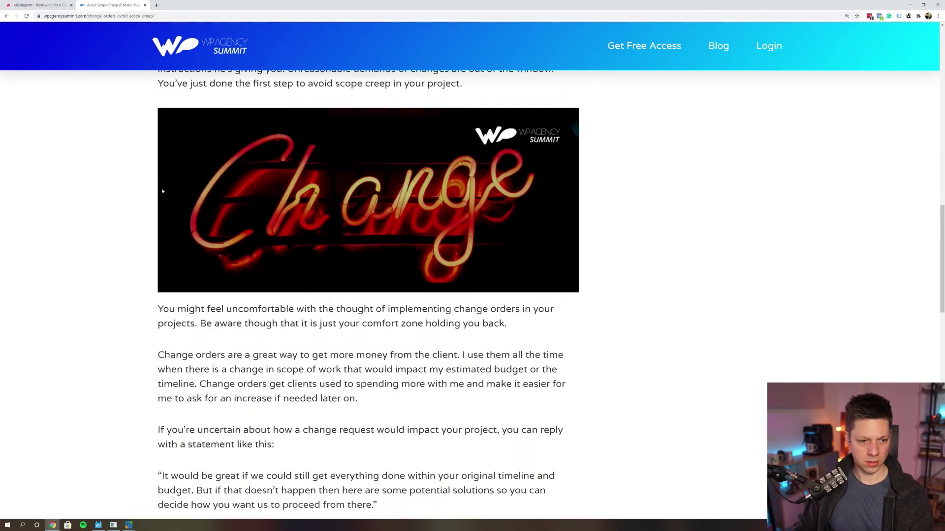
scroll(147, 214, down, 1)
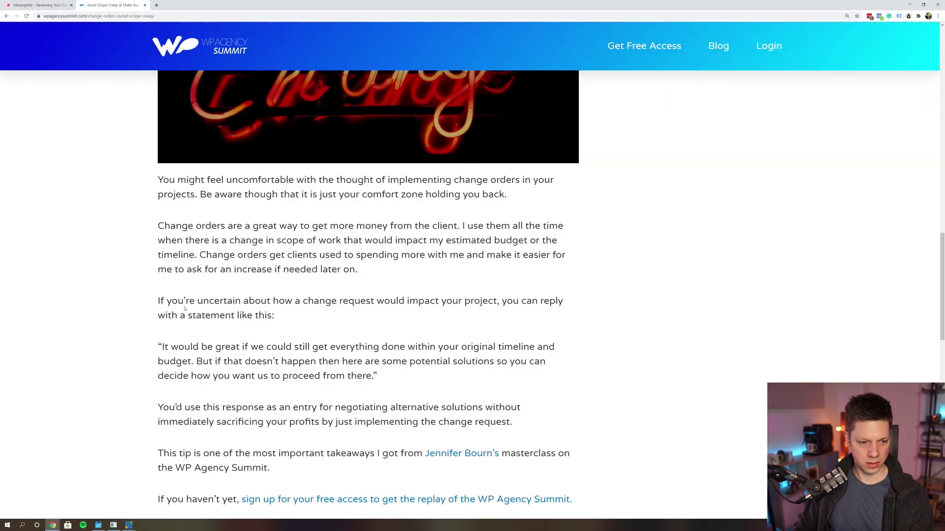
scroll(184, 308, down, 1)
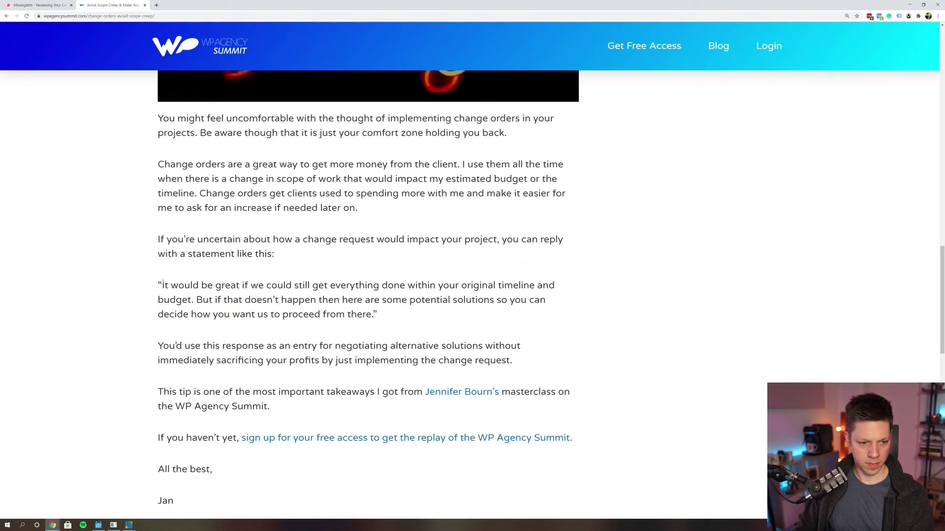
Select the quoted timeline-and-budget paragraph to copy, then return to Missinglettr's quotes.
drag(152, 280, 414, 316)
key(ctrl+c)
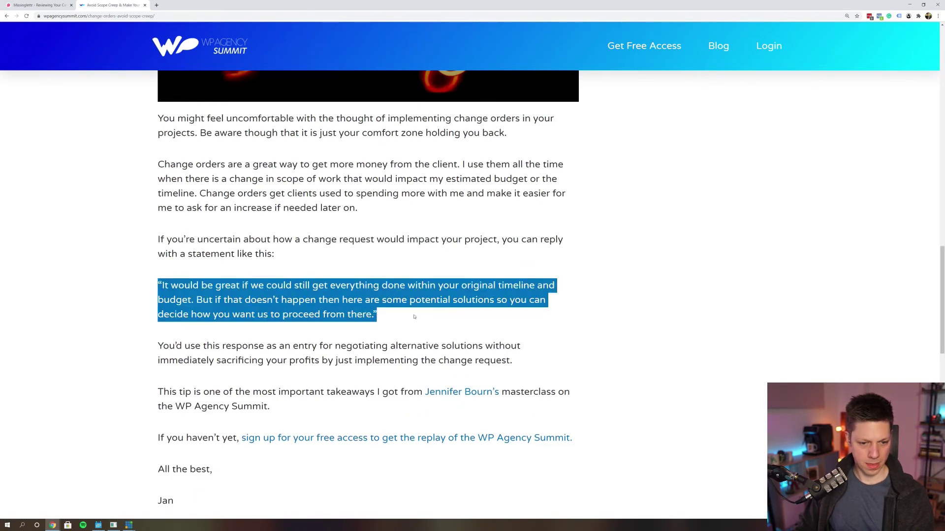
click(402, 323)
scroll(349, 349, down, 1)
scroll(344, 318, down, 1)
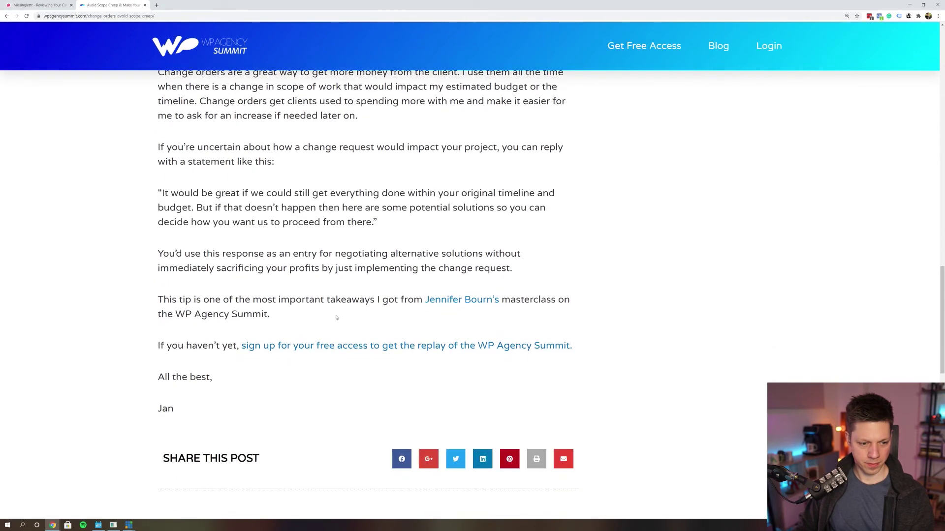
scroll(341, 294, up, 1)
drag(387, 284, 157, 254)
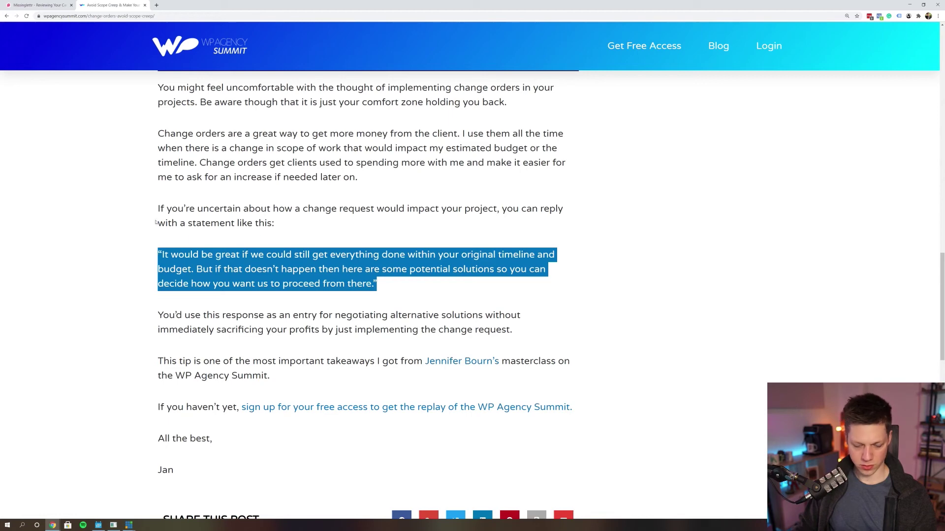
key(ctrl+Tab)
Paste the copied timeline-and-budget paragraph as the ninth campaign quote.
click(256, 108)
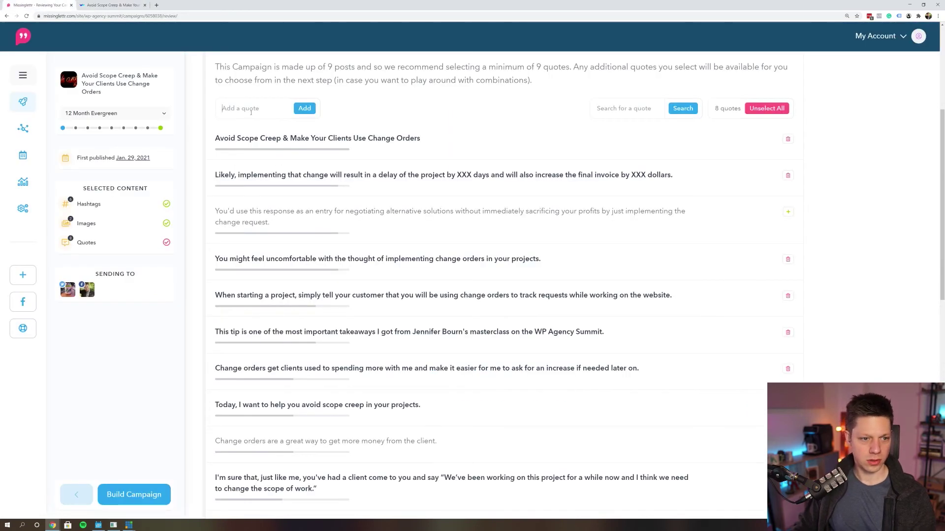
key(ctrl+v)
click(312, 111)
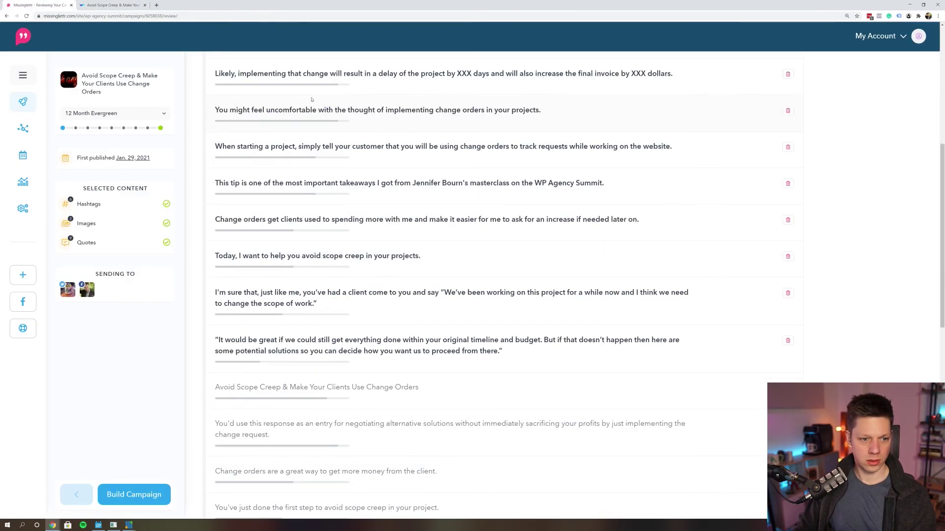
Build the campaign from the nine chosen quotes to generate its social posts.
scroll(375, 347, up, 3)
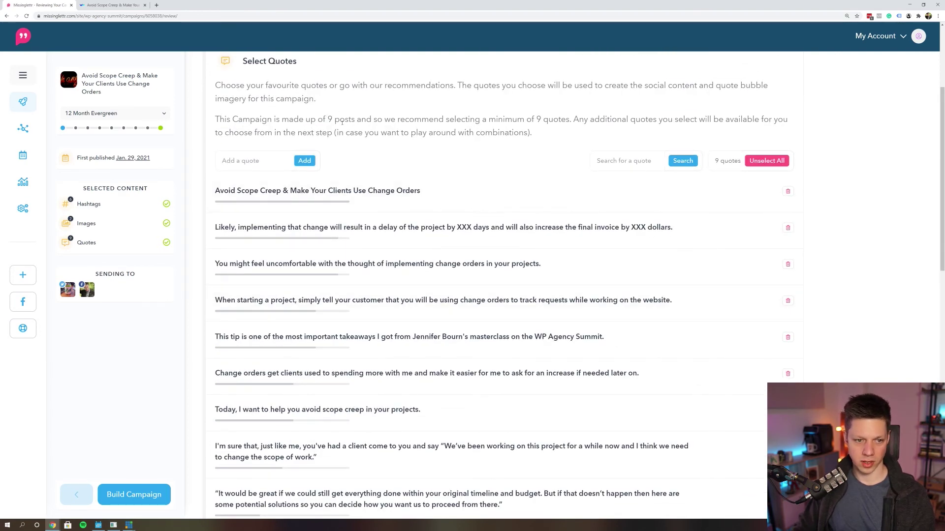
scroll(342, 122, down, 2)
scroll(342, 123, down, 3)
scroll(342, 124, down, 5)
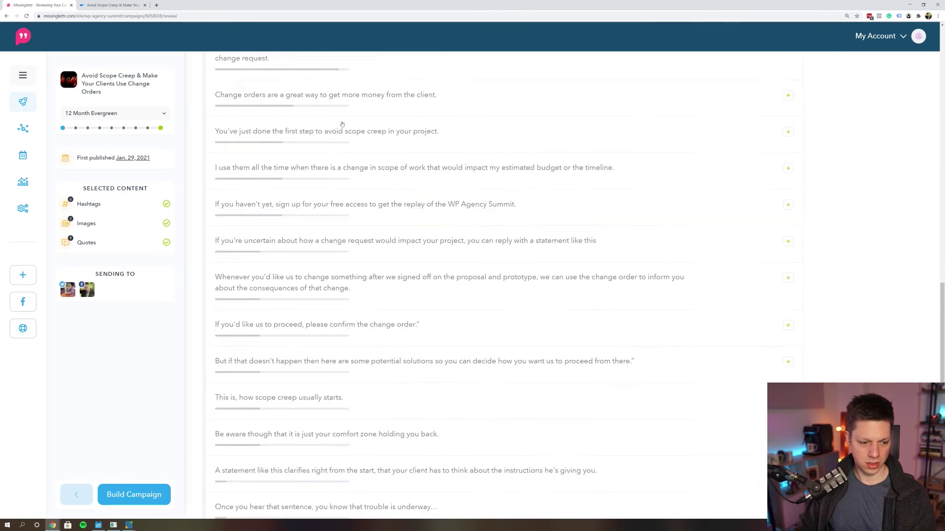
scroll(342, 124, down, 3)
click(162, 495)
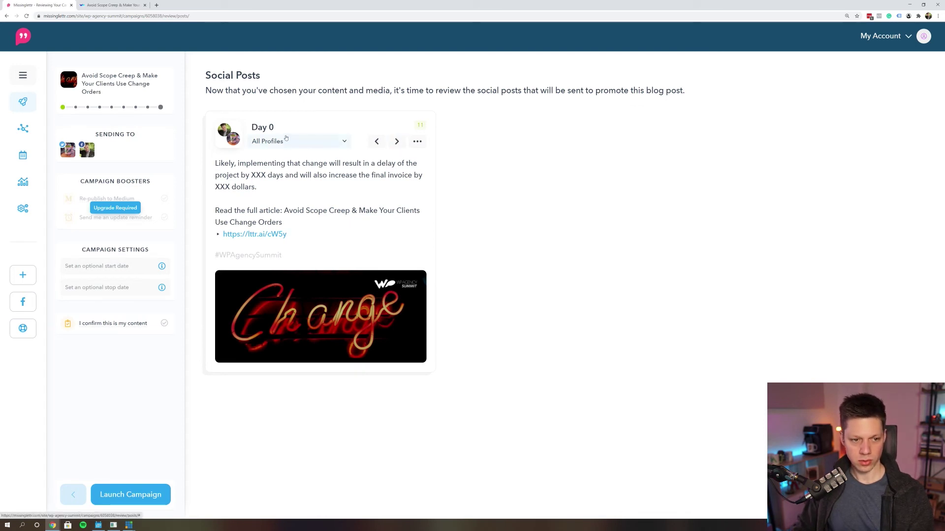
Page through the post previews from Day 3 to Day 365, then back to Day 270.
click(395, 142)
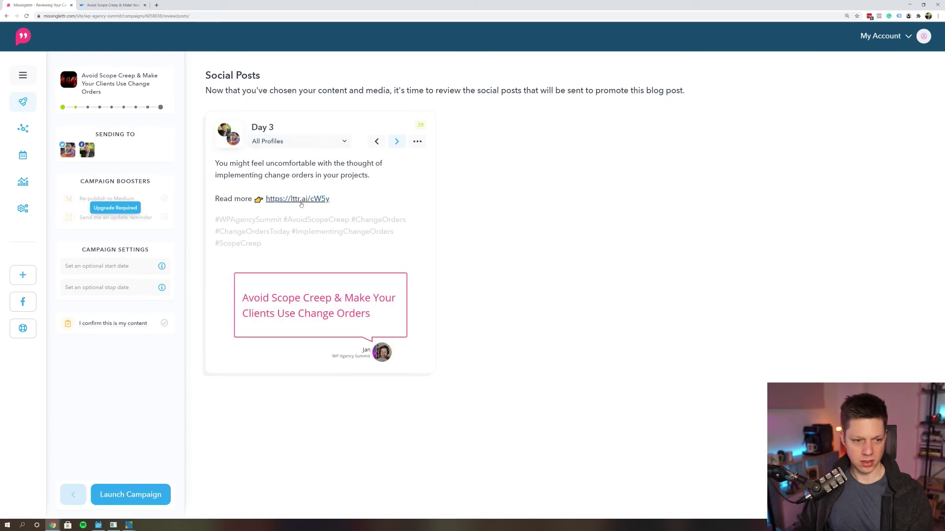
click(398, 142)
click(398, 142)
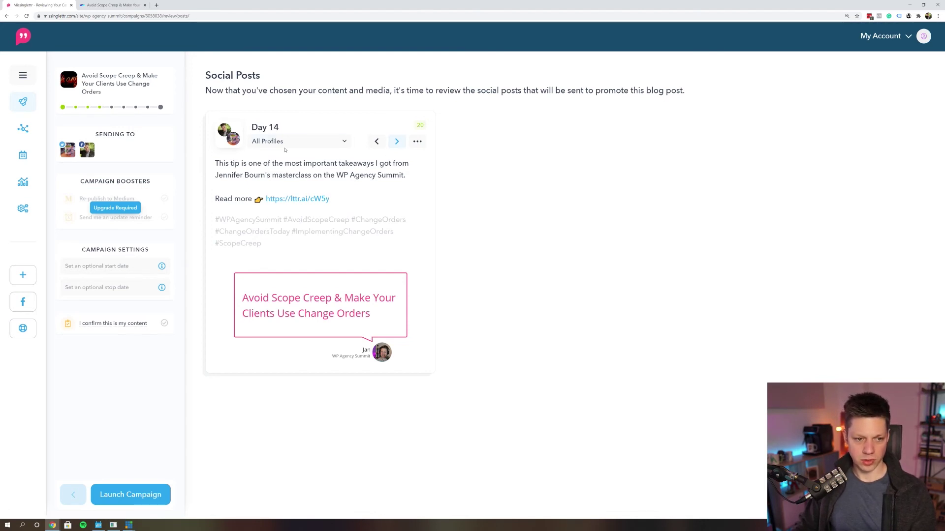
click(397, 142)
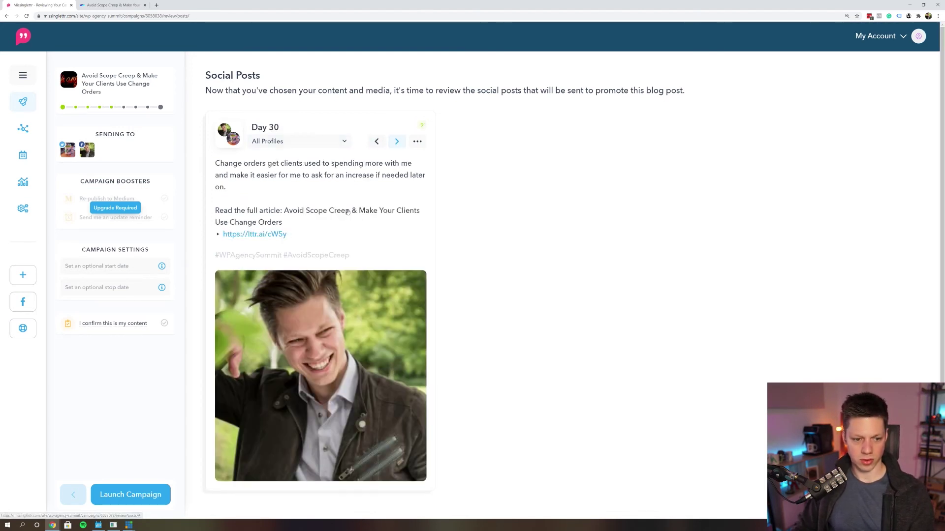
click(398, 145)
click(397, 142)
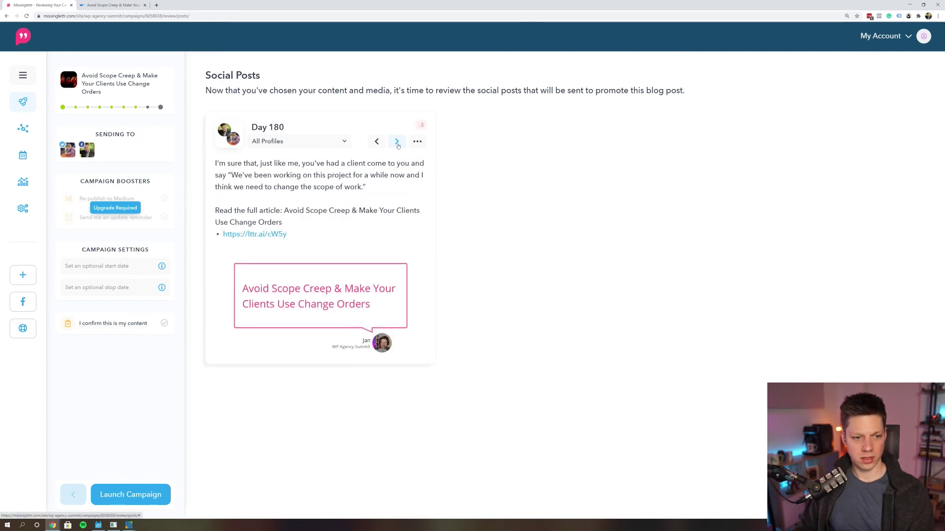
click(397, 142)
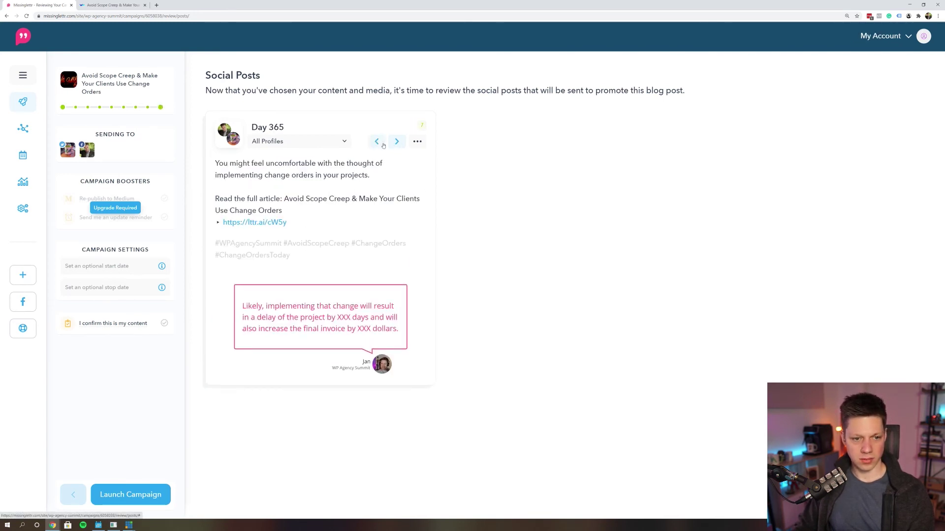
click(379, 142)
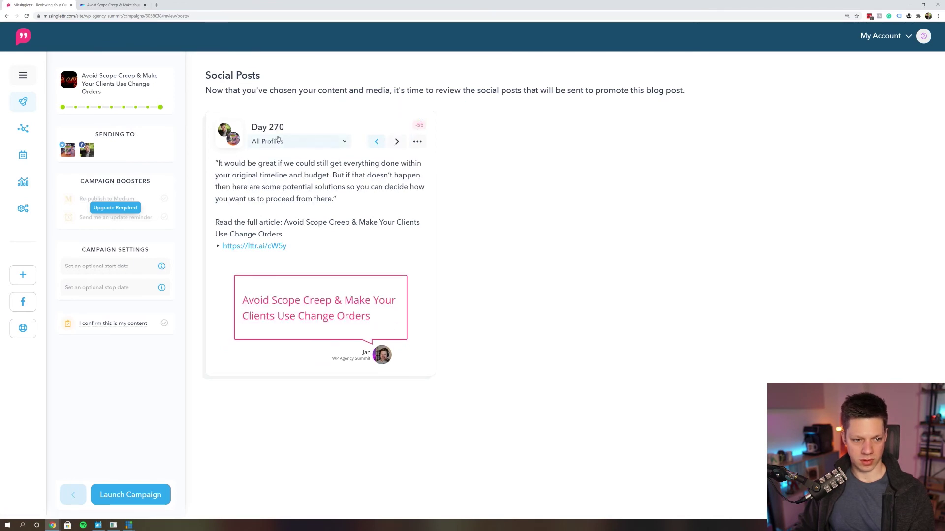
Delete the article title from the Day 270 post and the word 'full' from the Day 180 post.
click(338, 198)
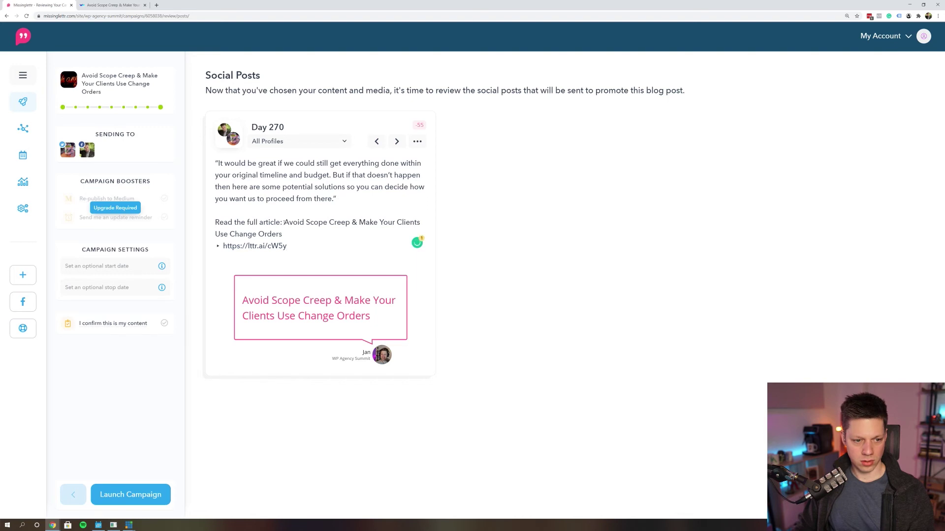
drag(284, 223, 284, 235)
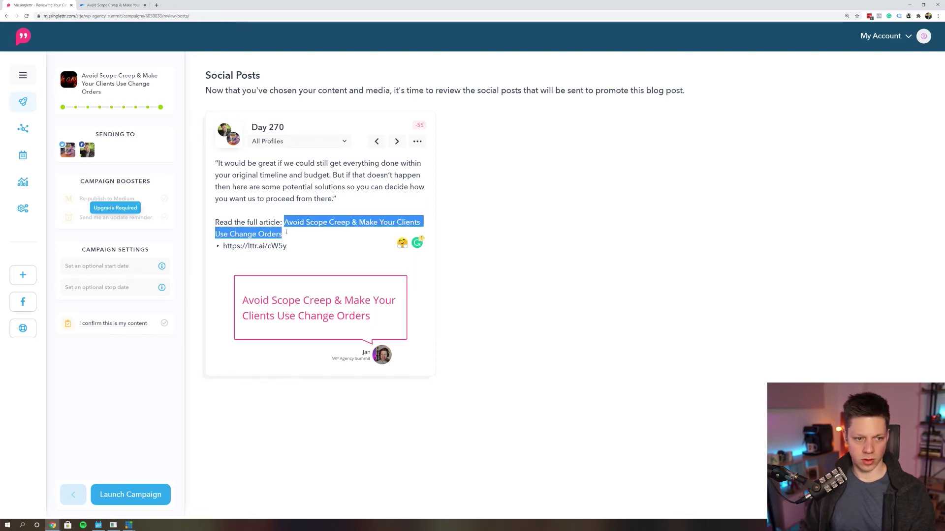
key(BackSpace)
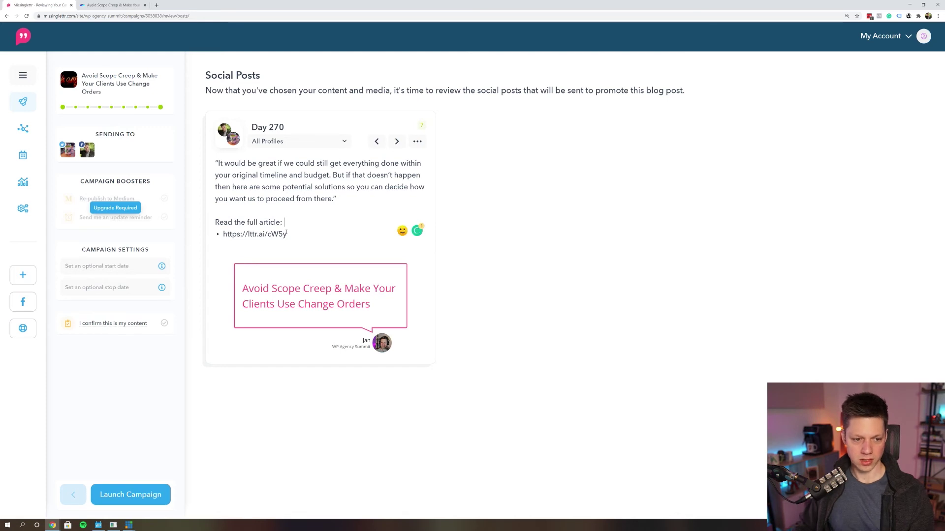
click(377, 141)
click(339, 201)
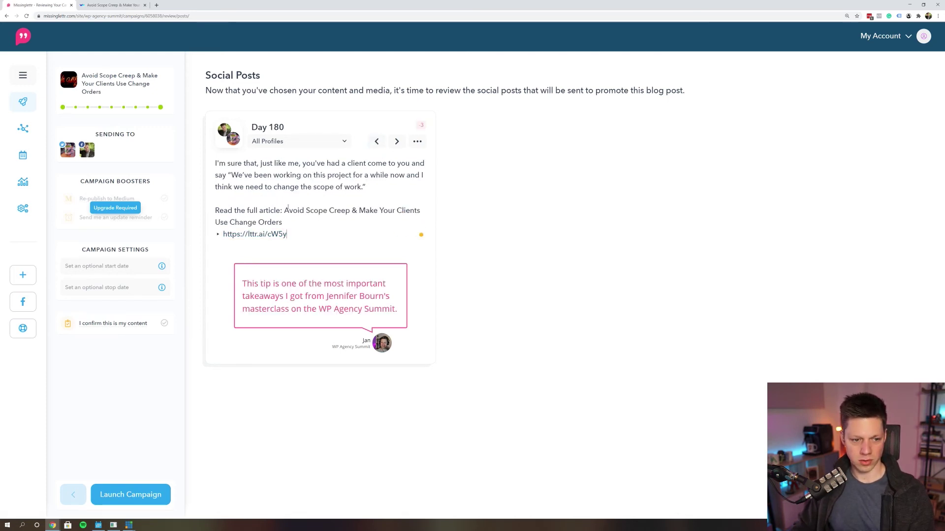
double_click(252, 212)
key(BackSpace)
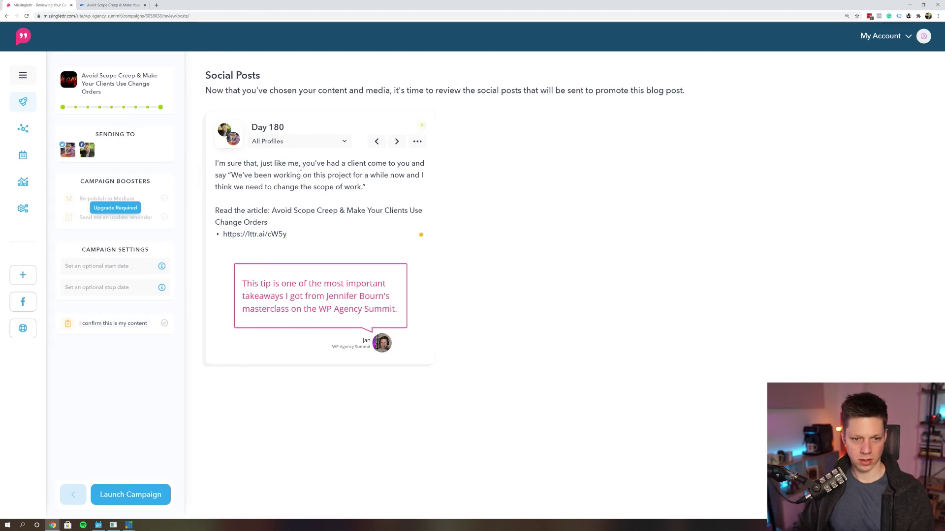
Review the remaining posts through Day 365, wrapping to Day 0, and start the launch.
click(375, 143)
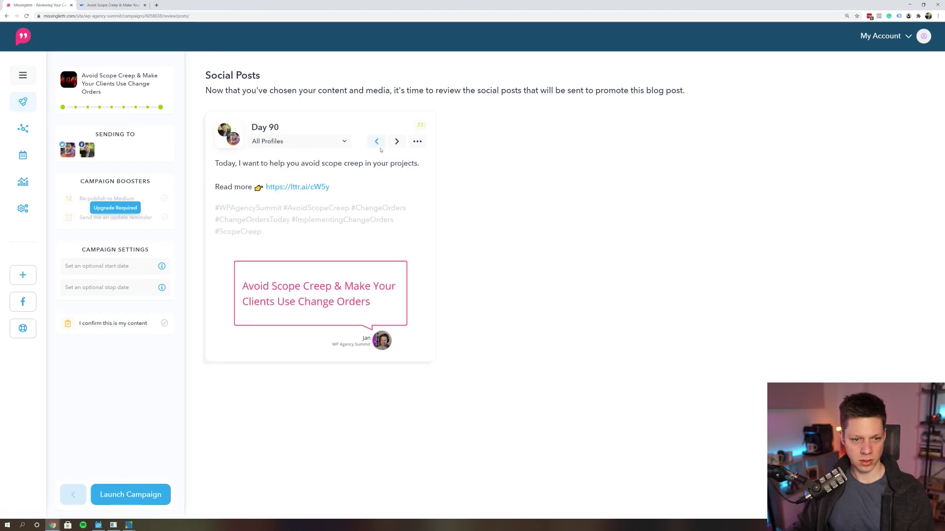
click(378, 144)
click(377, 143)
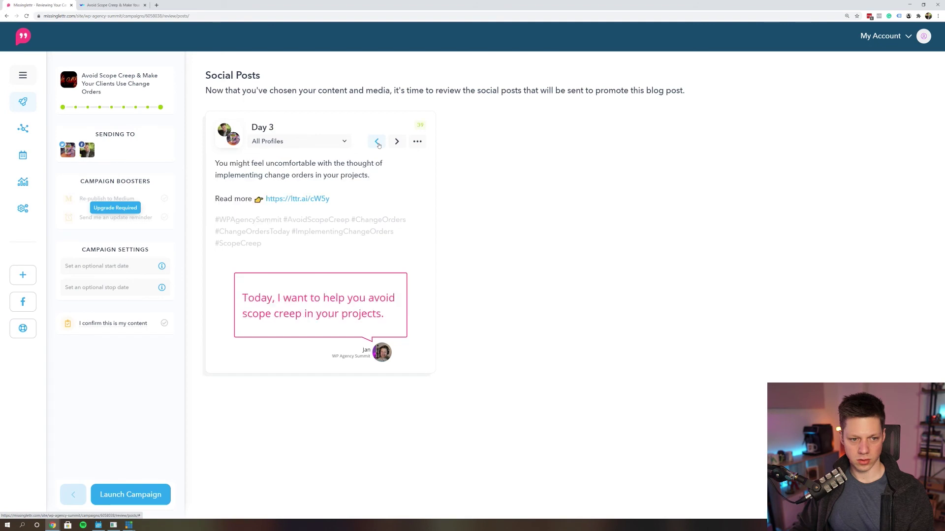
click(377, 142)
click(396, 142)
click(396, 142)
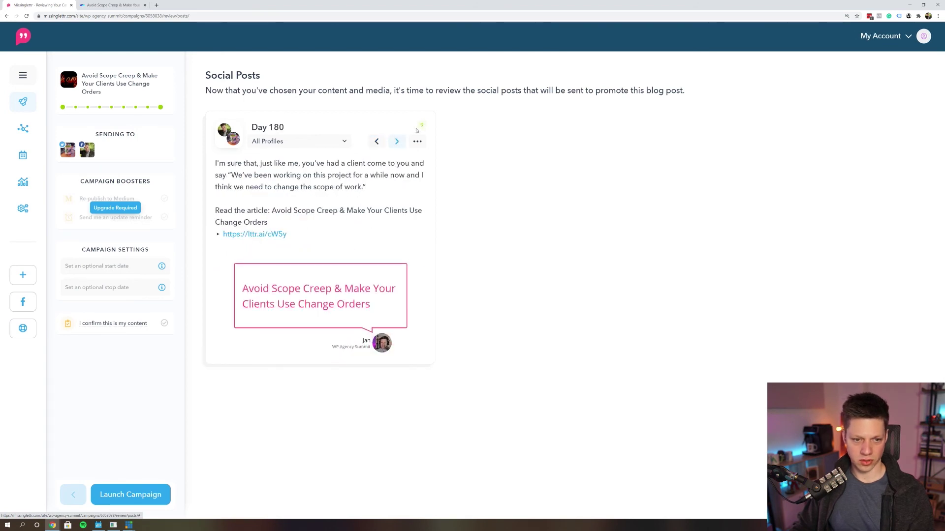
click(397, 141)
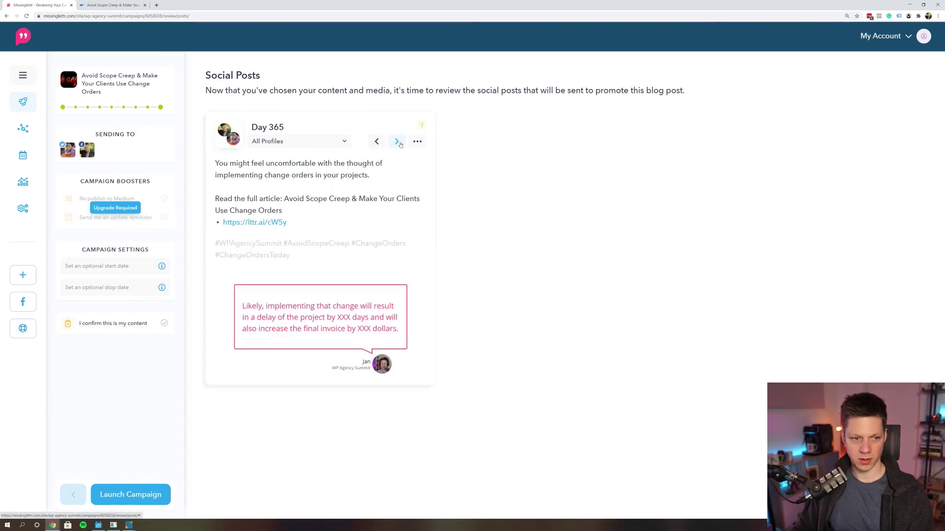
click(397, 141)
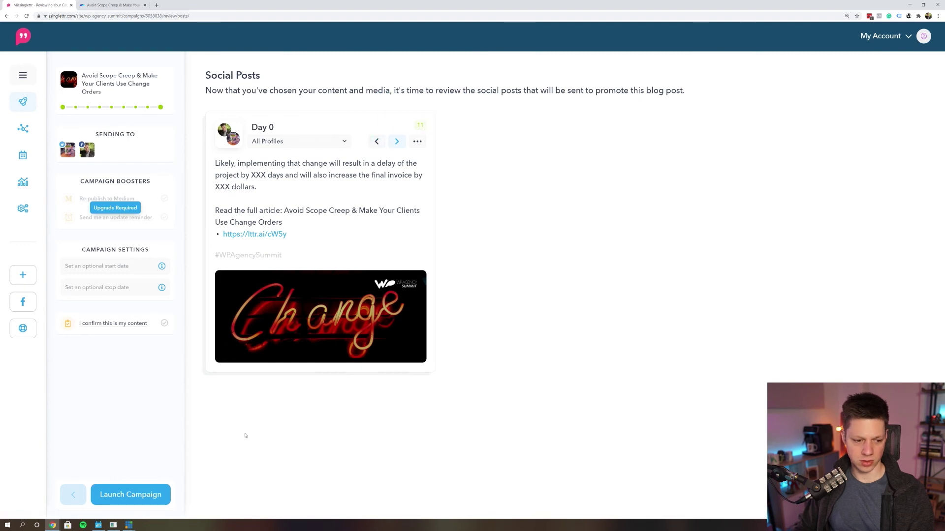
click(130, 495)
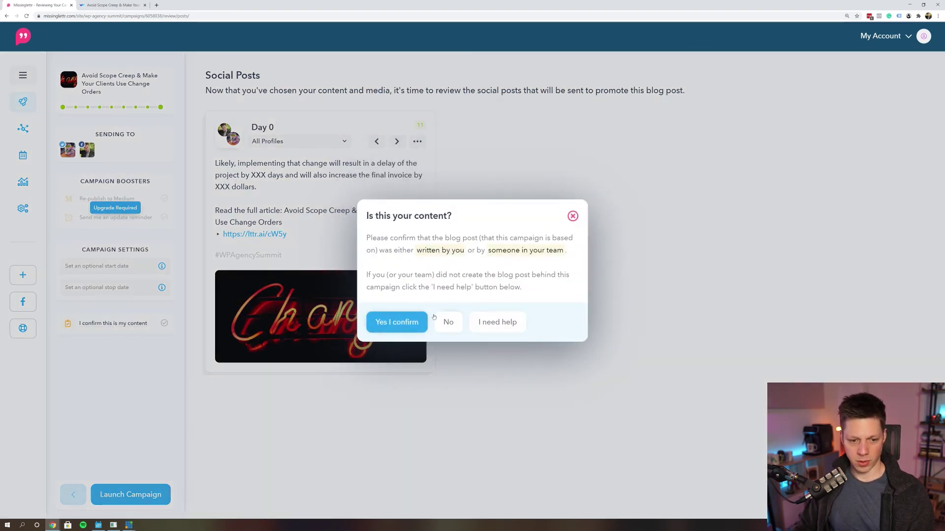
Confirm the blog post is your own content to launch Avoid Scope Creep, then return to the dashboard.
drag(416, 250, 465, 250)
click(491, 251)
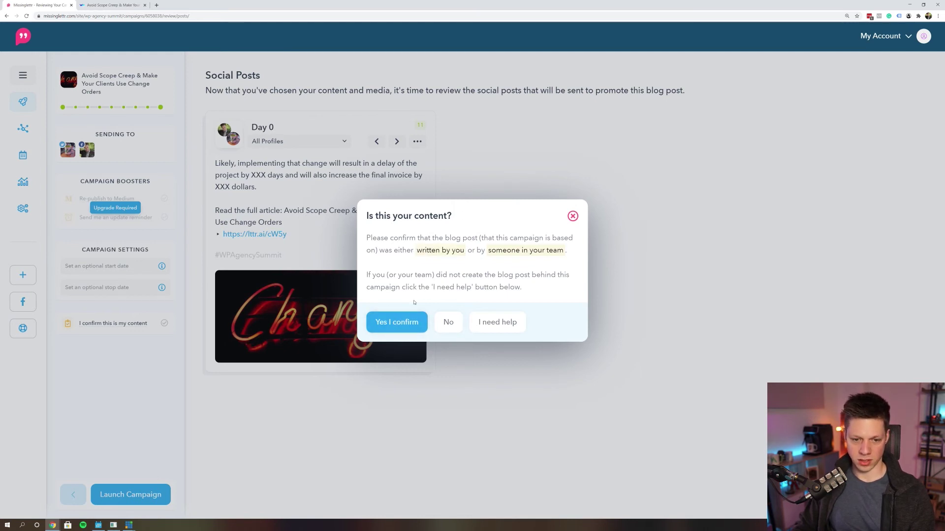
click(403, 320)
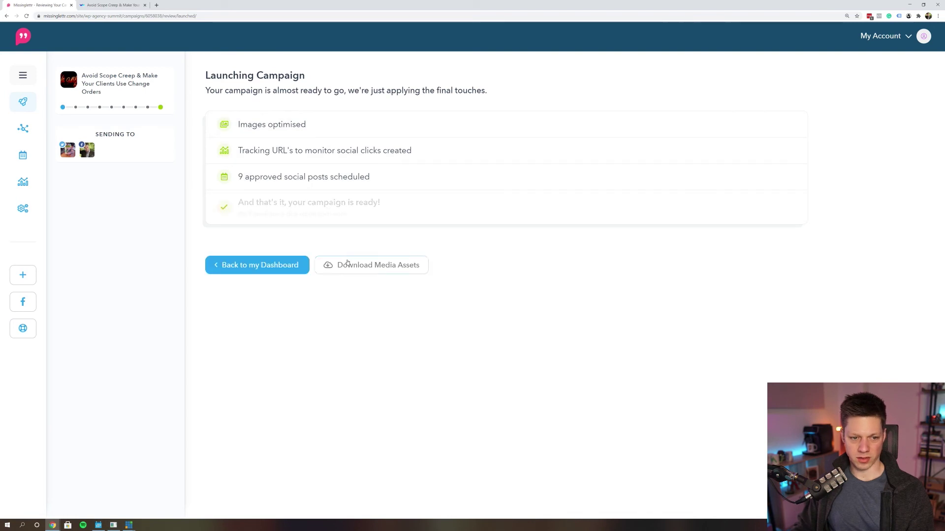
click(276, 274)
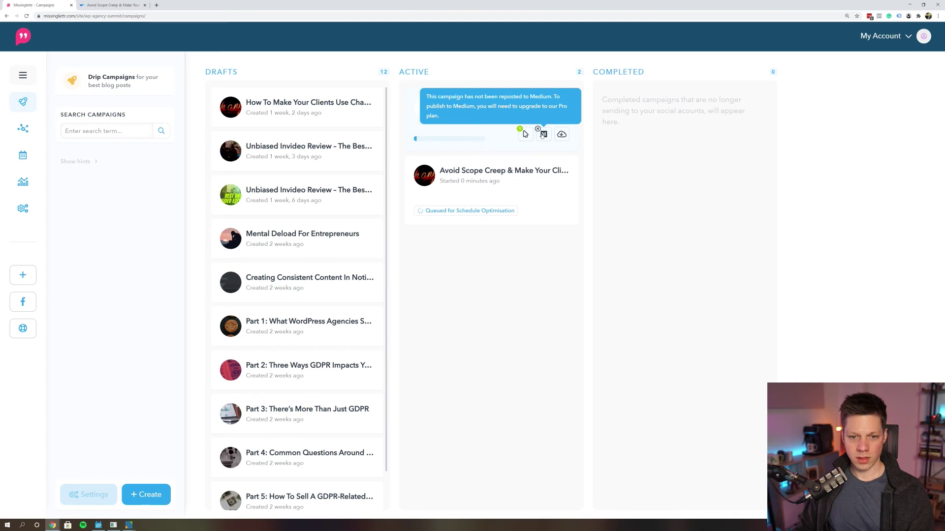
Download the first active campaign's media assets as a zip.
click(562, 135)
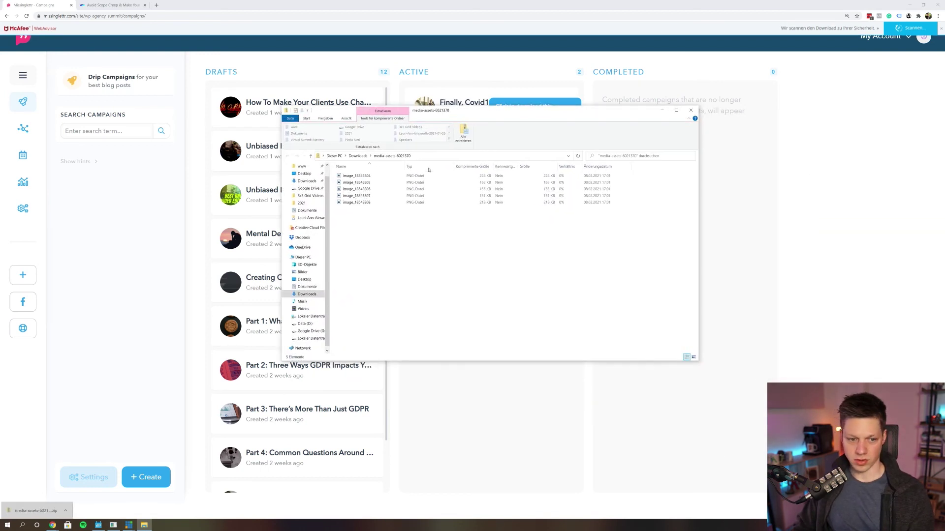
Preview two downloaded quote images side by side, close them, and reopen the Covid19 campaign.
click(426, 176)
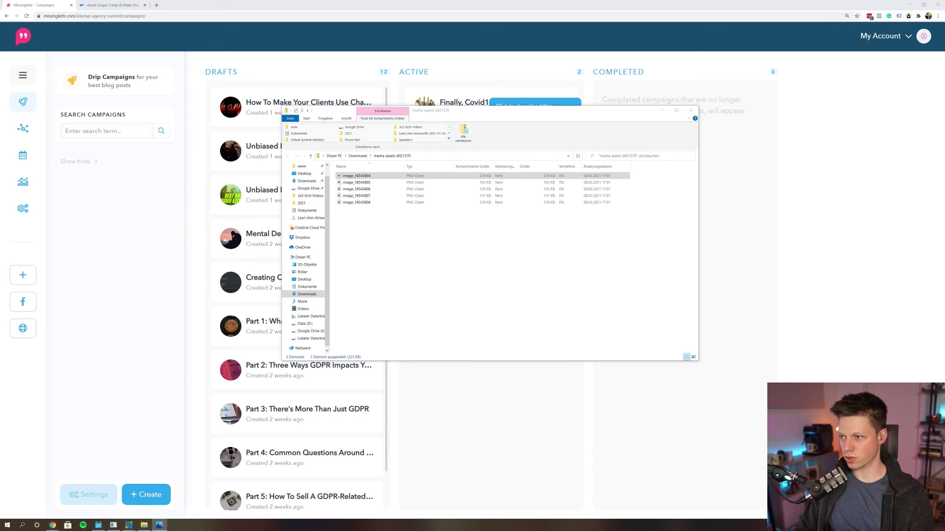
drag(446, 74, 168, 73)
click(352, 183)
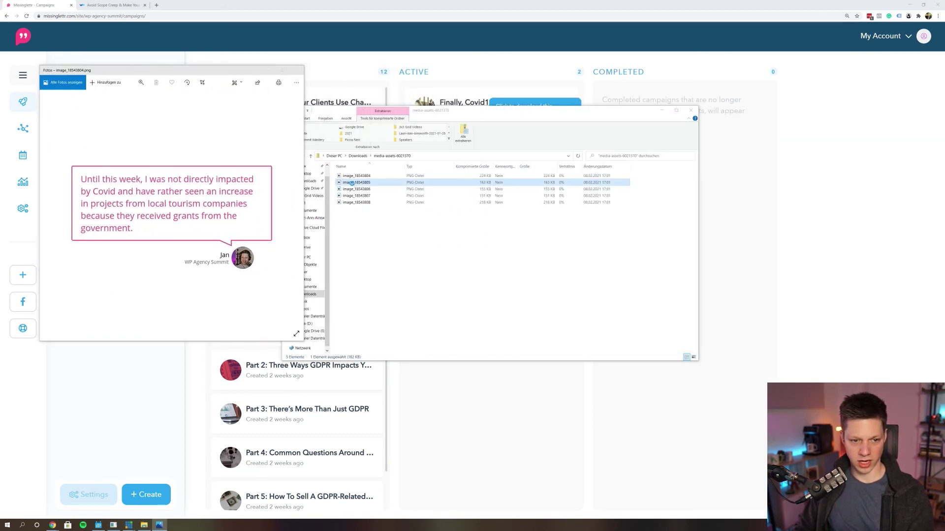
double_click(352, 183)
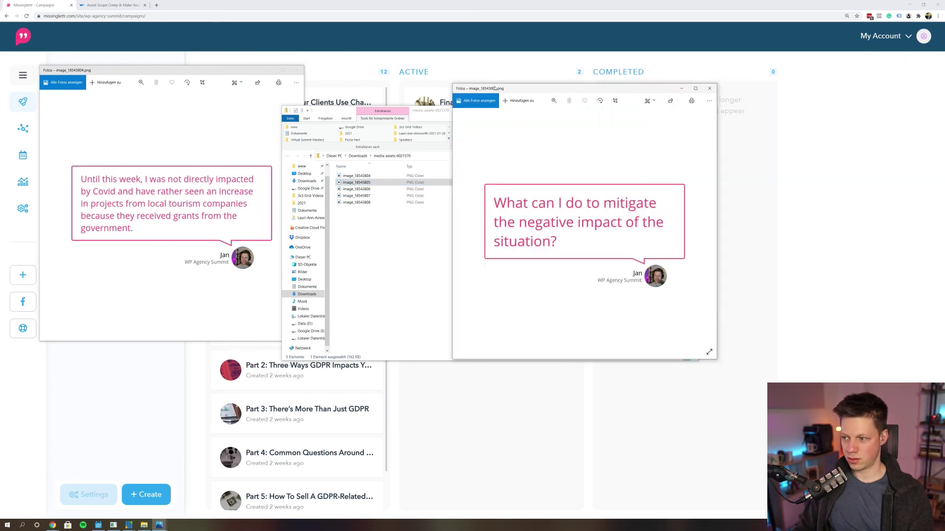
drag(584, 84, 434, 76)
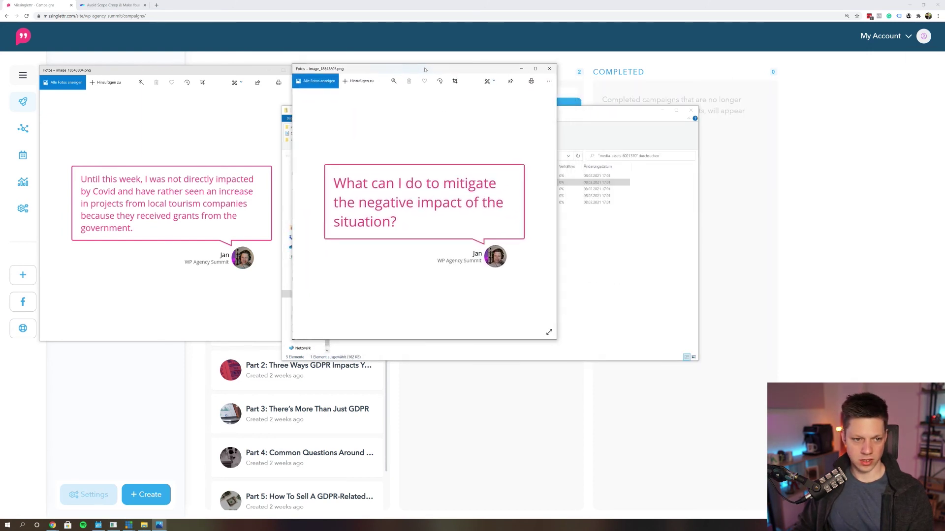
drag(434, 76, 416, 80)
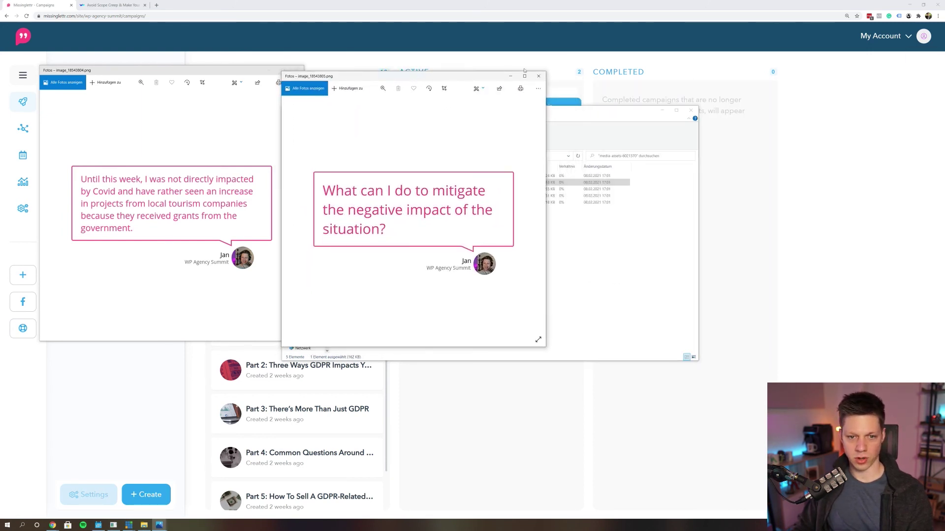
click(538, 77)
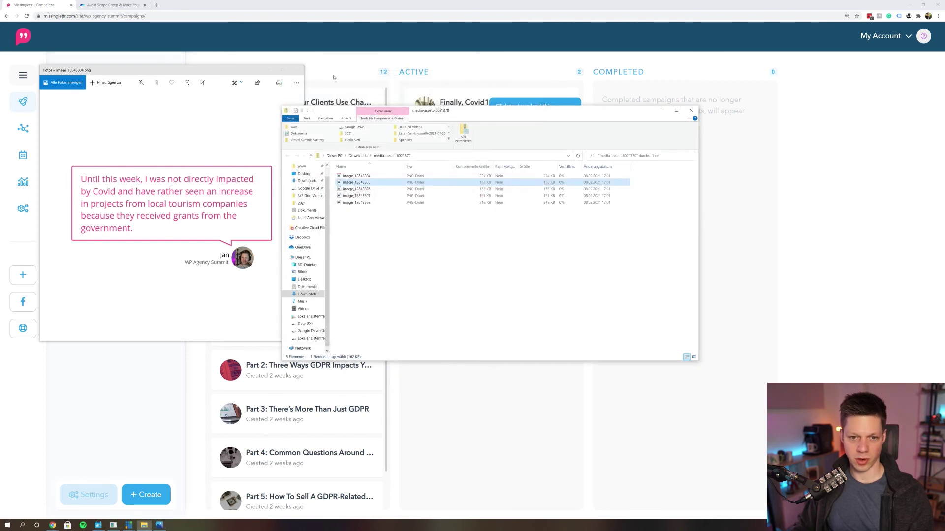
click(296, 73)
click(551, 102)
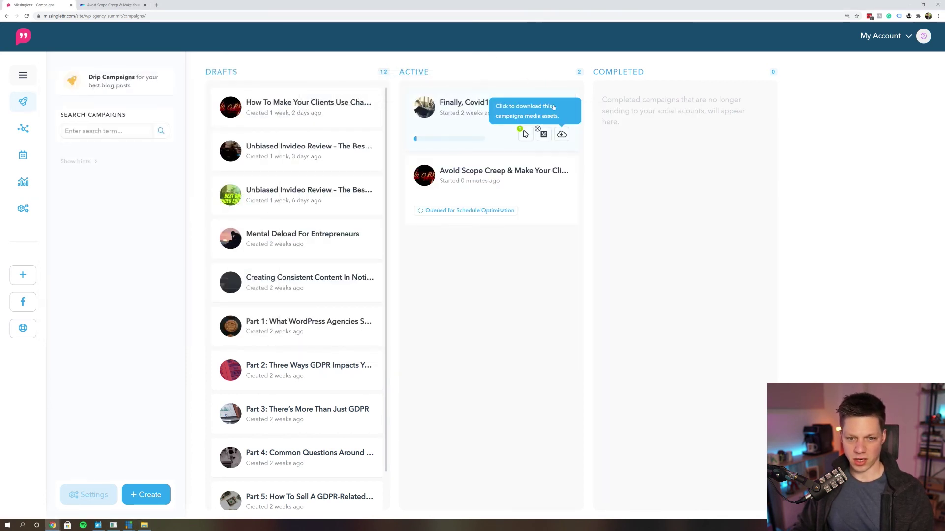
mouse_move(493, 118)
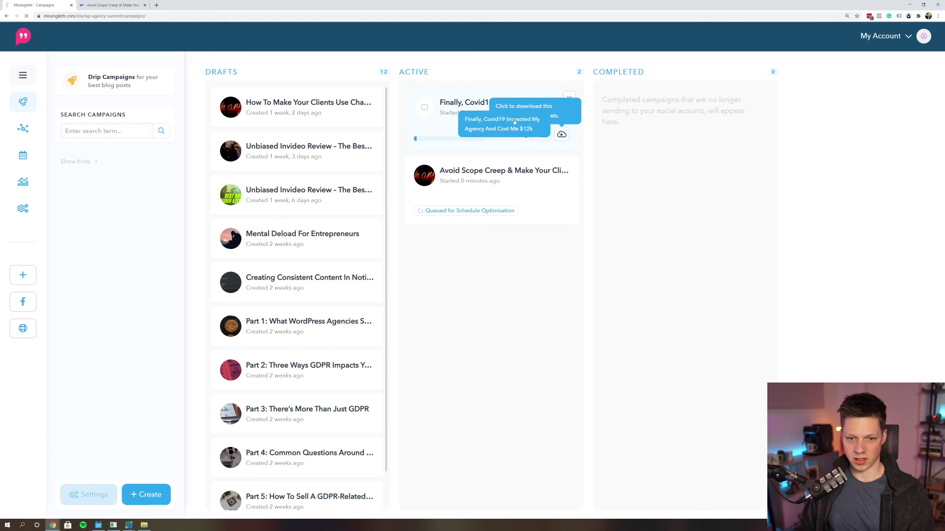
click(524, 134)
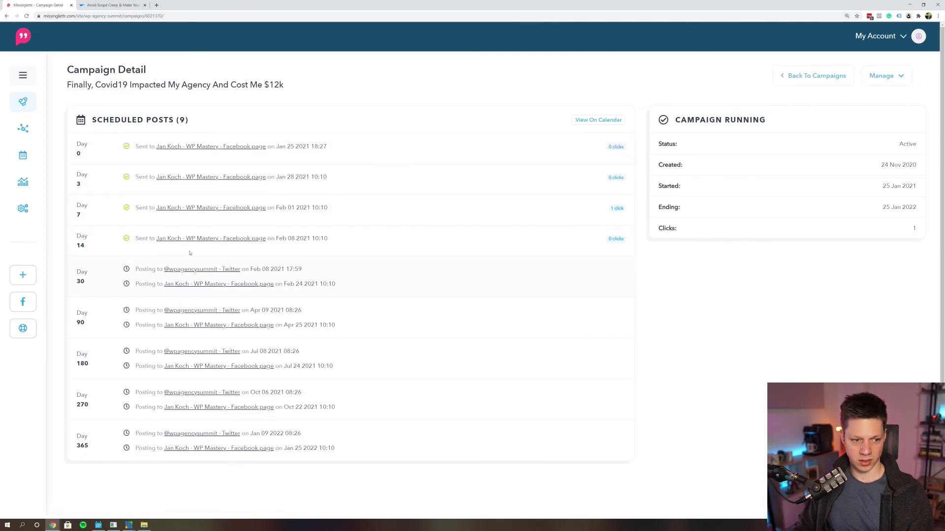
Inspect the Covid19 campaign detail, highlighting its title and 25 Jan 2021 start date.
click(123, 82)
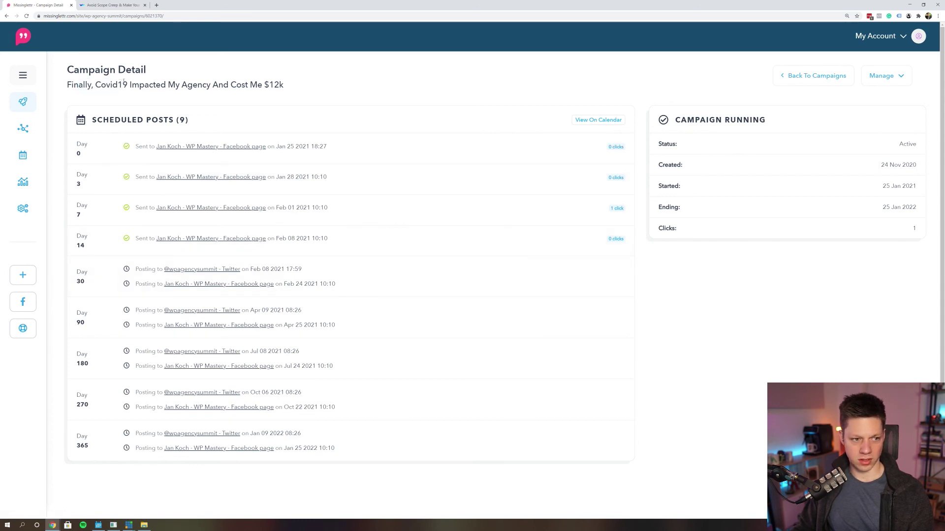
mouse_move(153, 86)
mouse_down()
mouse_move(284, 86)
mouse_move(241, 86)
mouse_up()
click(311, 101)
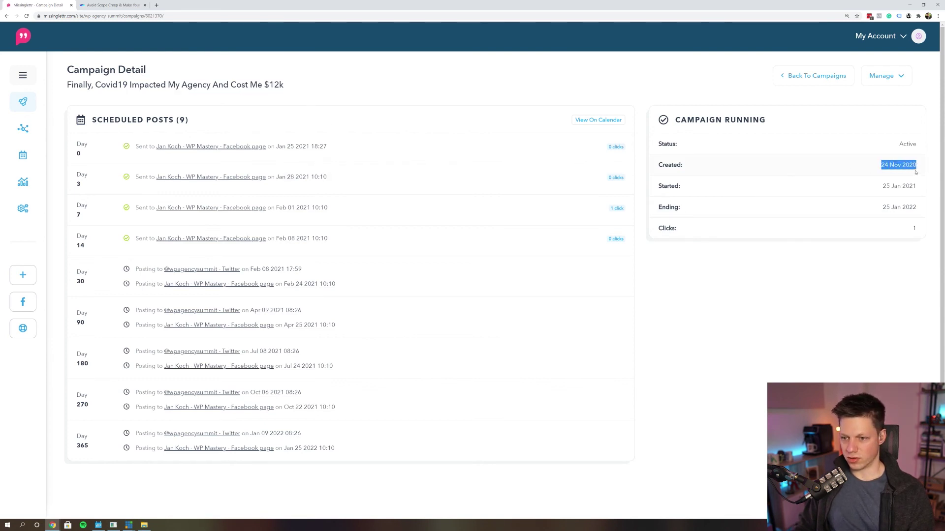
click(888, 192)
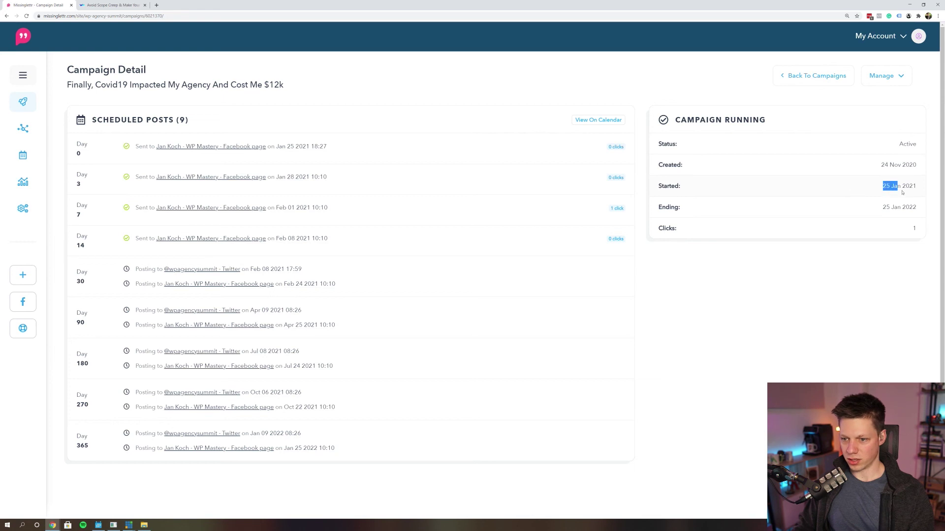
click(919, 194)
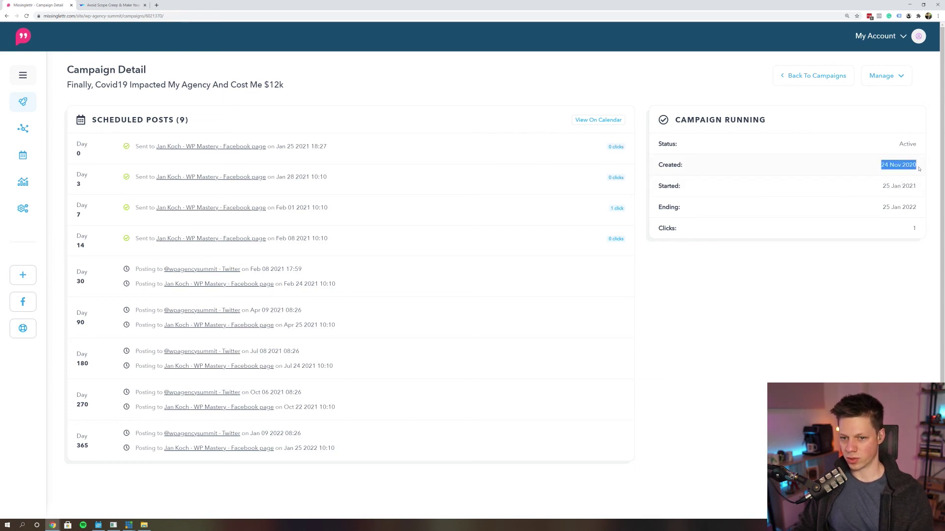
click(919, 169)
drag(882, 186, 918, 186)
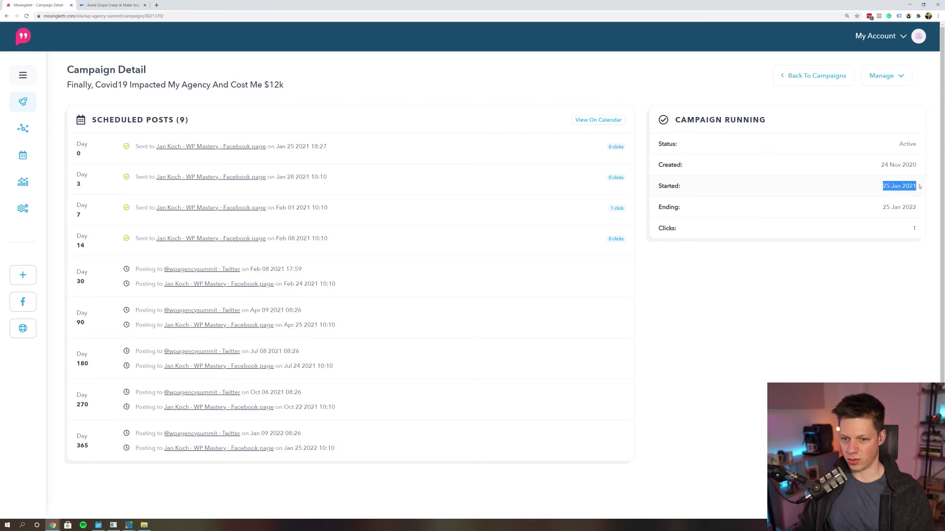
click(881, 208)
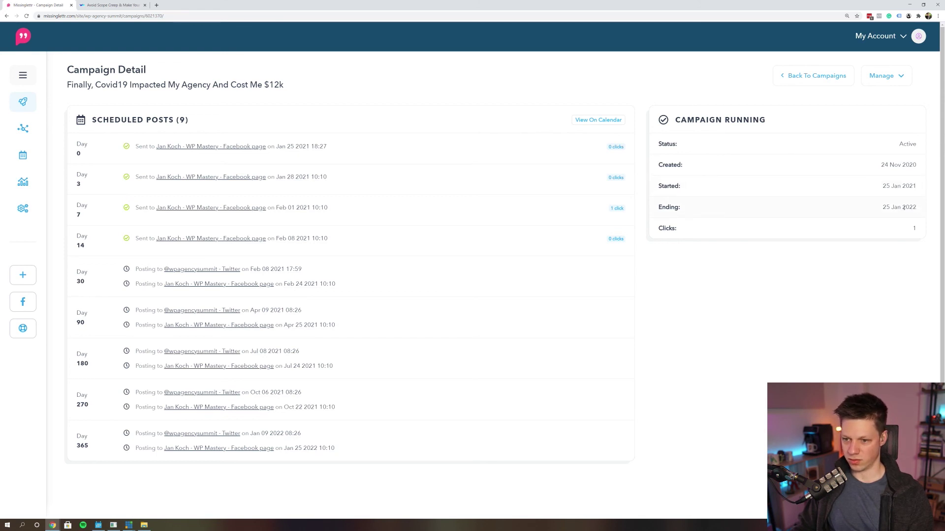